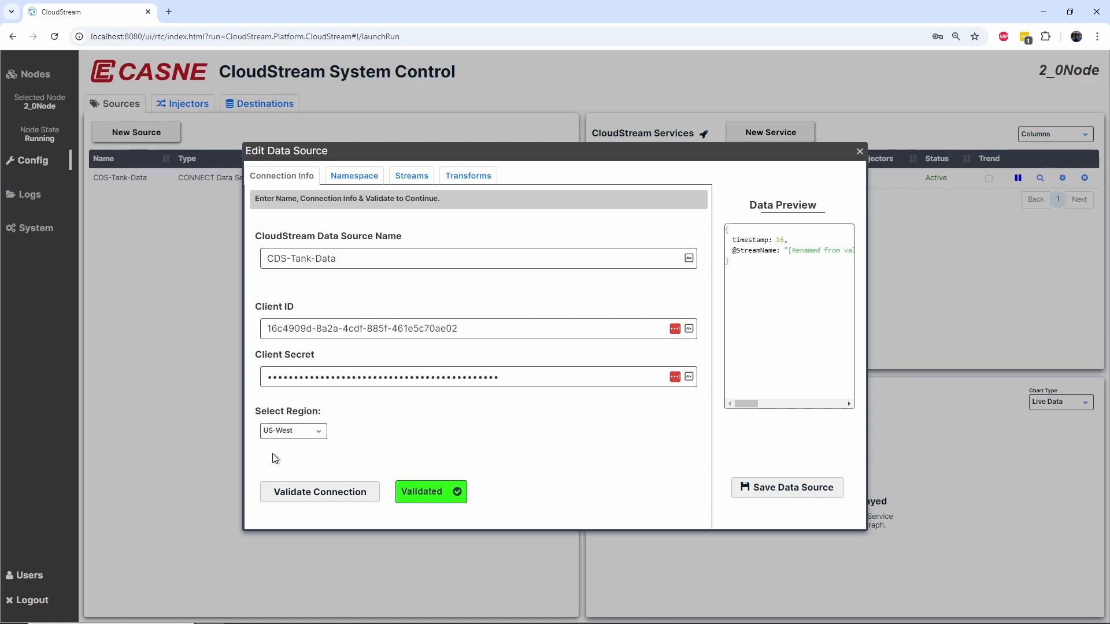
# Retrieve the available namespaces for the CDS-Tank-Data source, and review the streams selected for querying
pyautogui.click(355, 176)
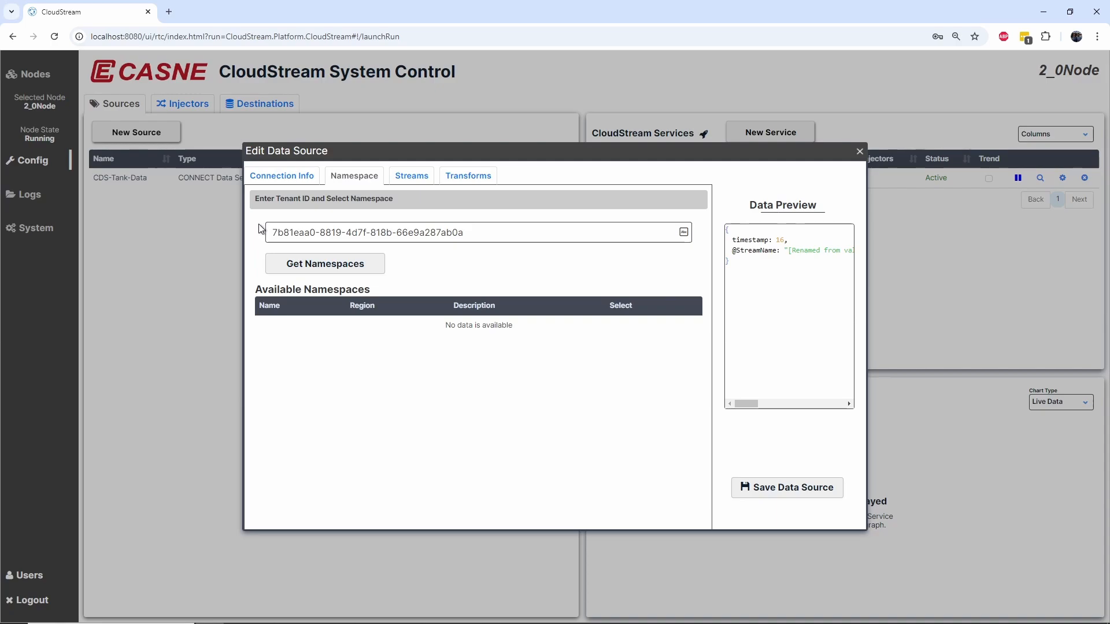
pyautogui.click(287, 262)
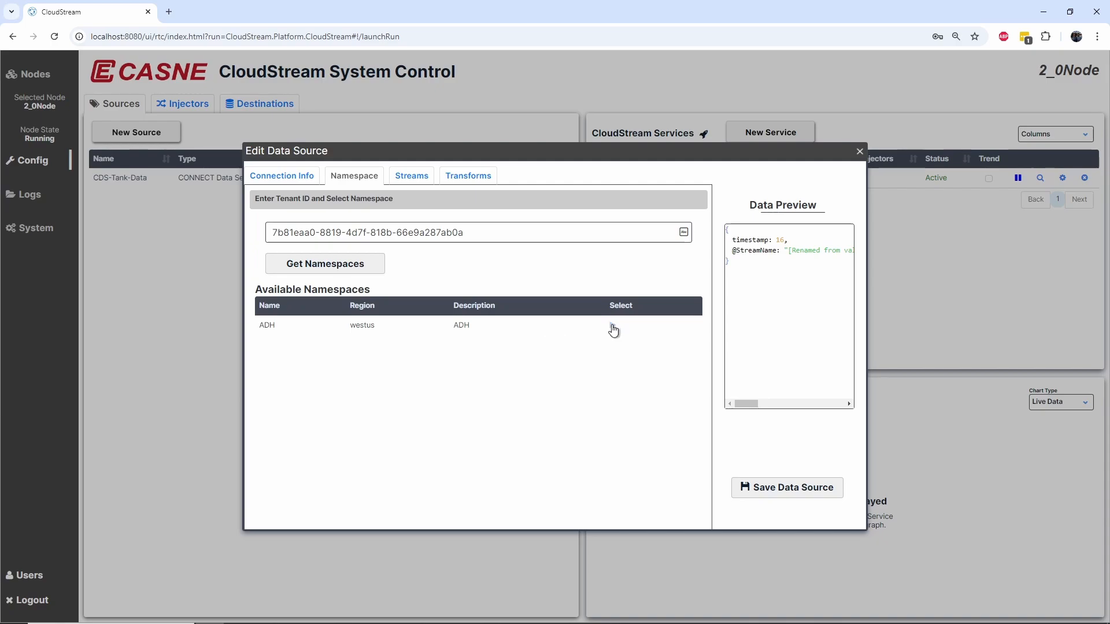
pyautogui.click(416, 179)
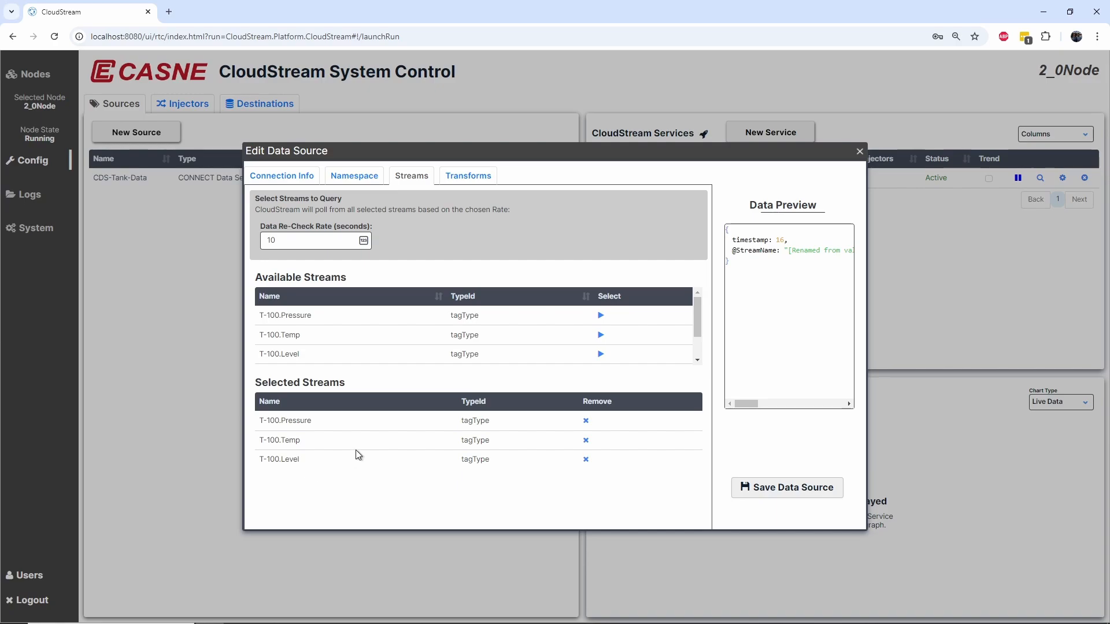
# Inspect the source's transforms by viewing the data object JSON and the property name override JSON without editing them
pyautogui.click(461, 180)
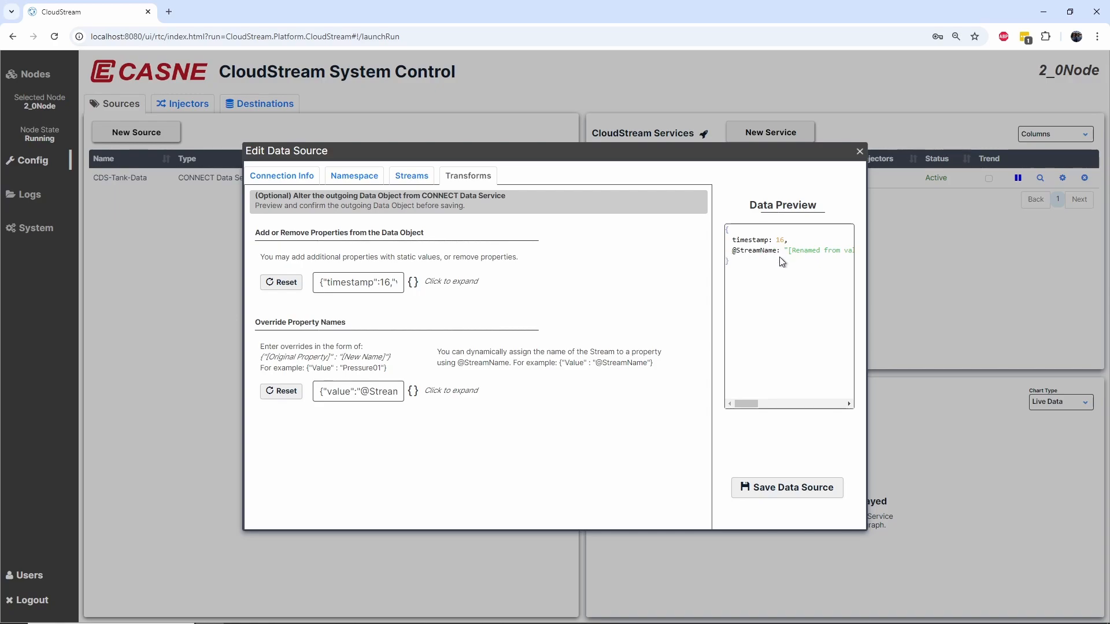
pyautogui.click(412, 283)
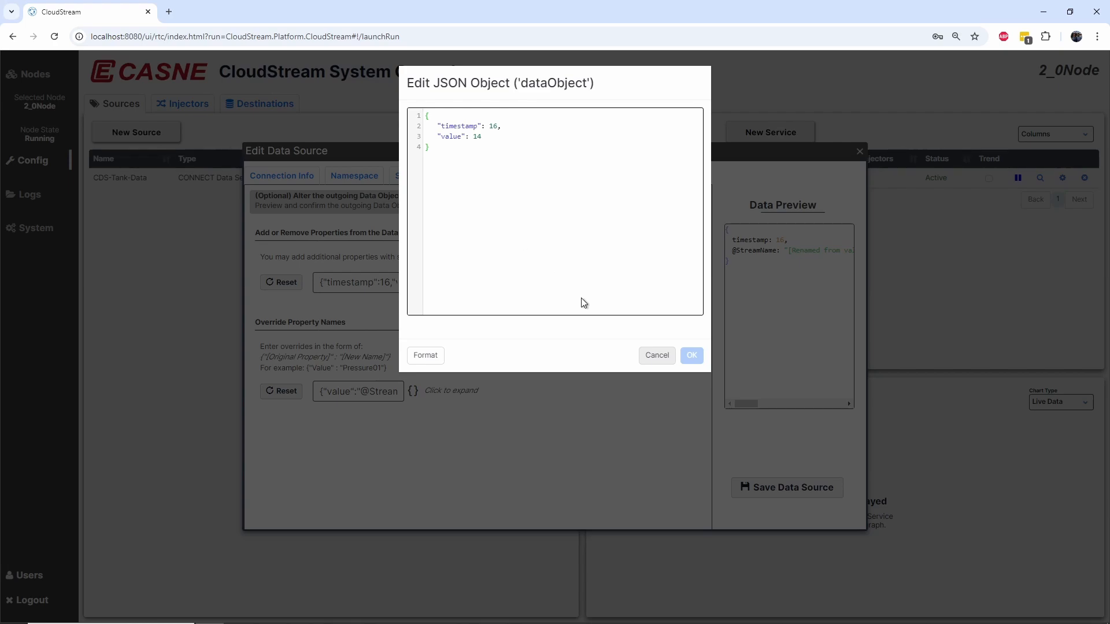
pyautogui.click(653, 359)
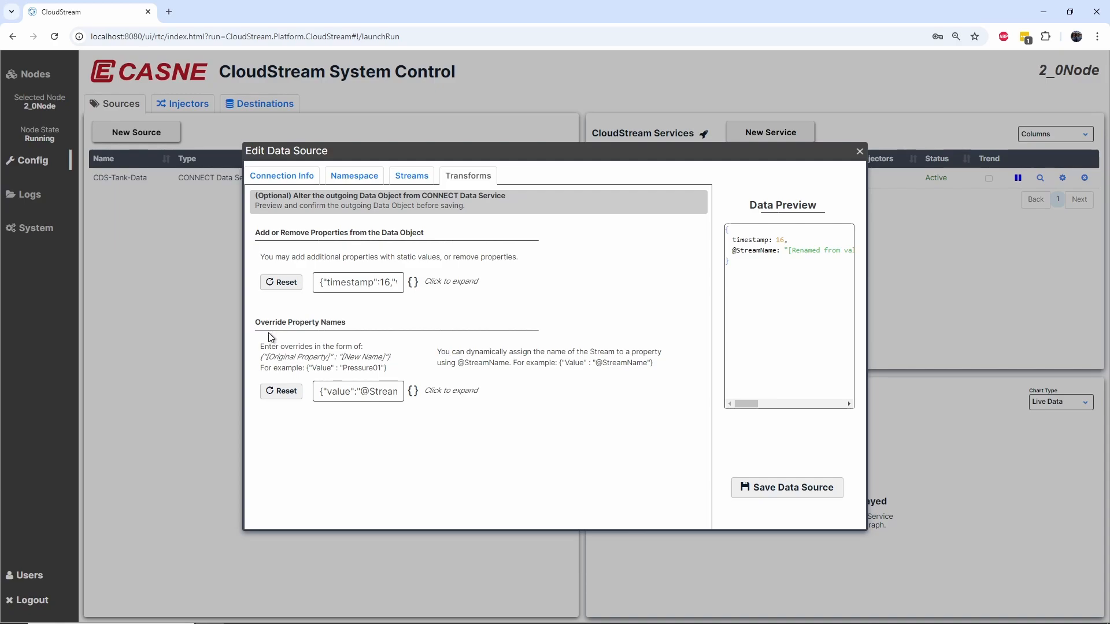
pyautogui.click(415, 390)
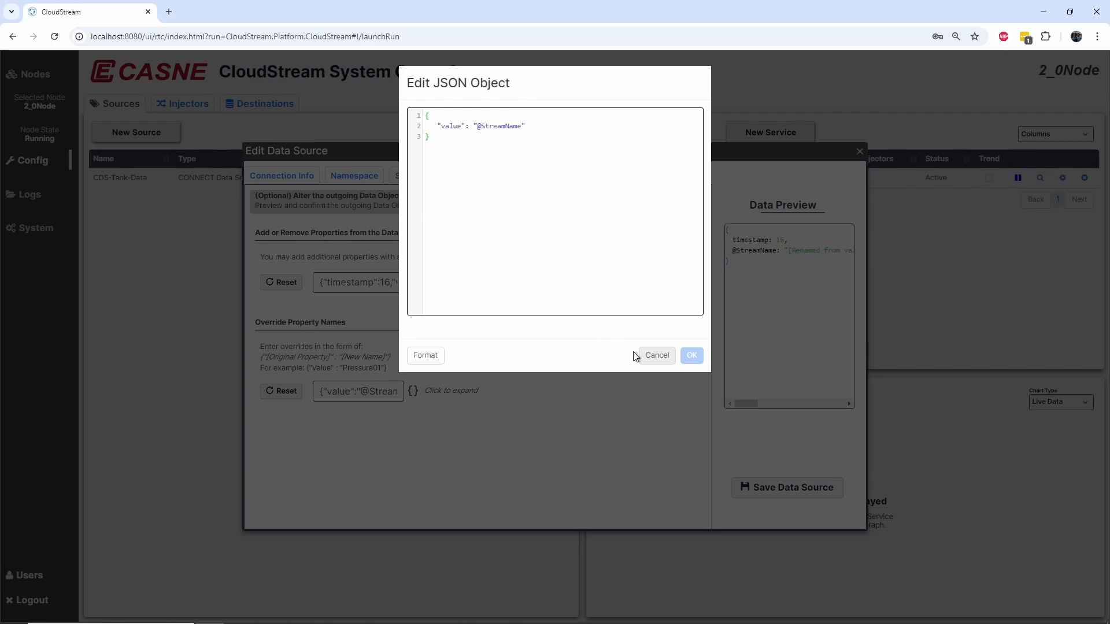
pyautogui.click(659, 355)
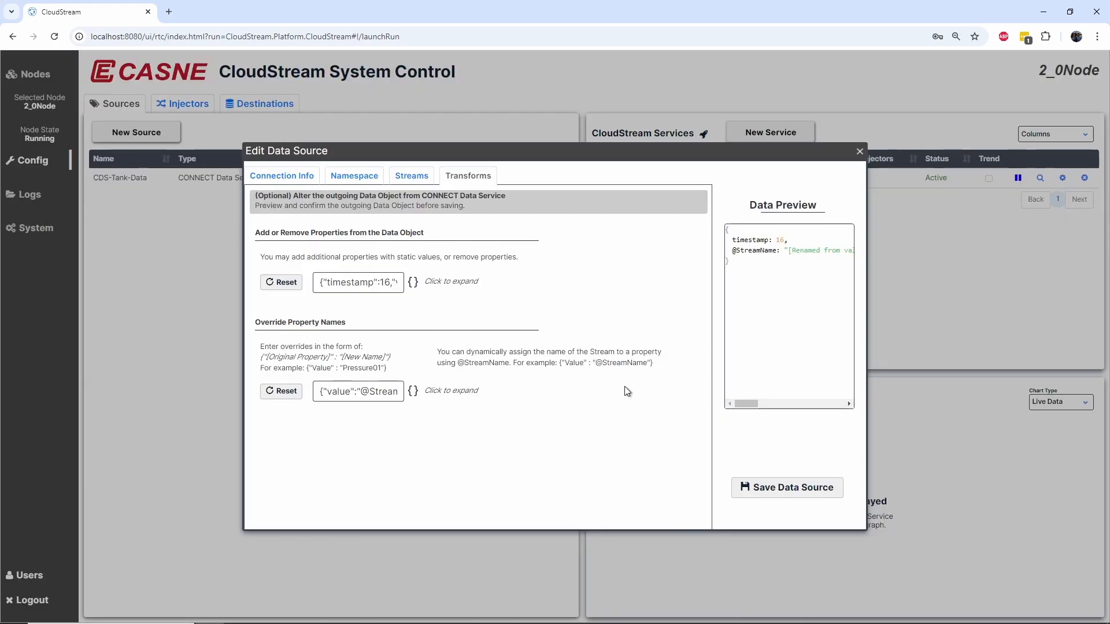
# Save the CDS-Tank-Data source configuration to the node and close its editor
pyautogui.click(807, 487)
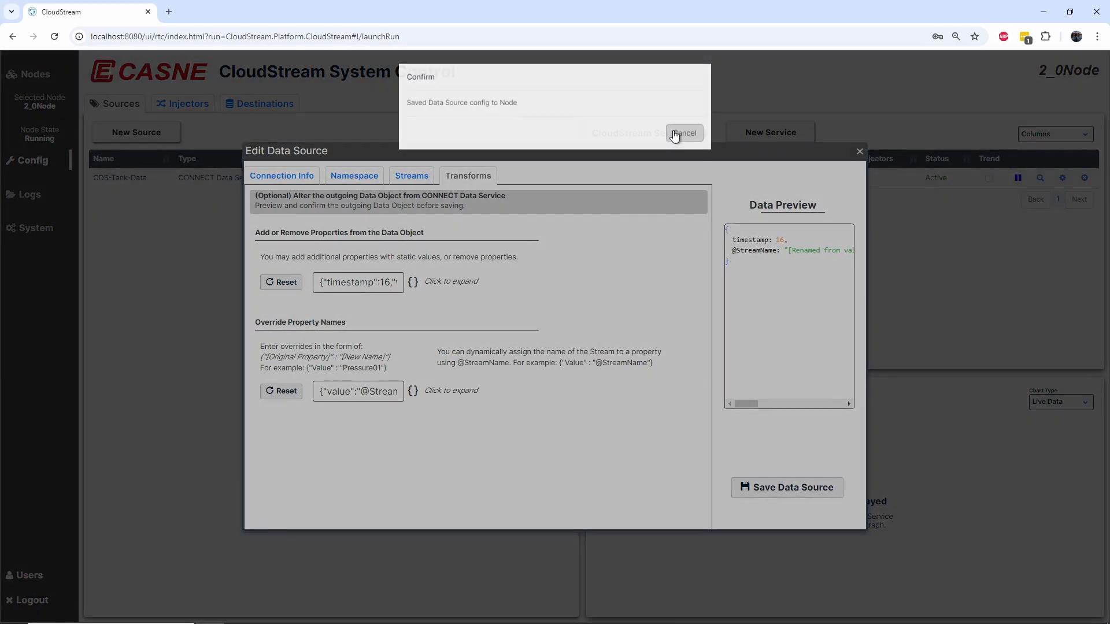
pyautogui.click(675, 134)
pyautogui.click(860, 152)
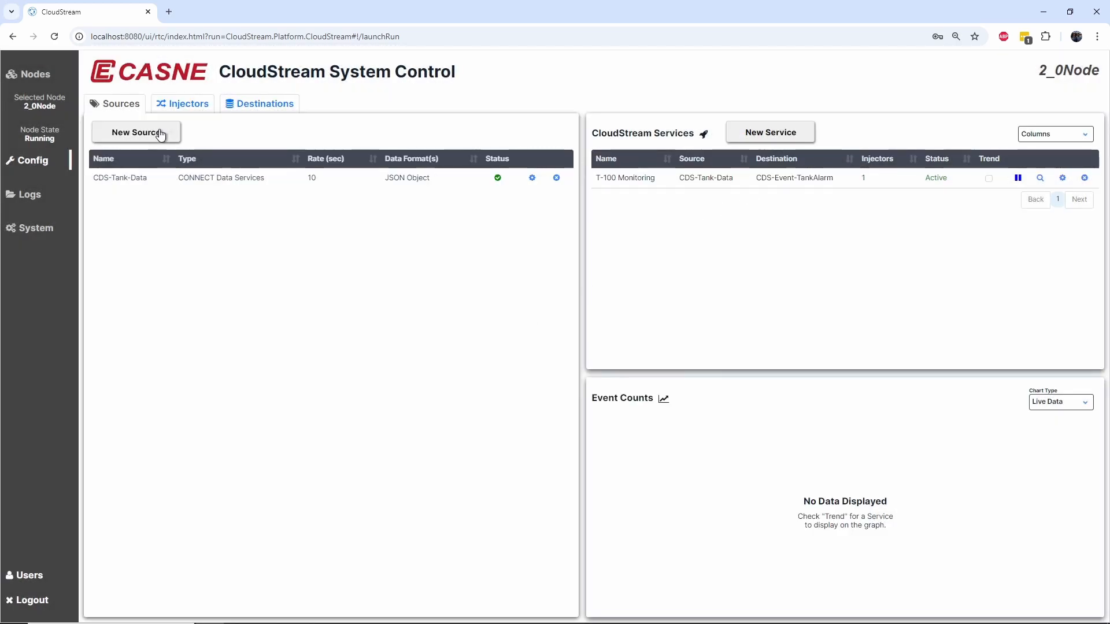
# Open the CDS-Event-TankAlarm destination's configuration and review its connection info, namespace and event types
pyautogui.click(249, 104)
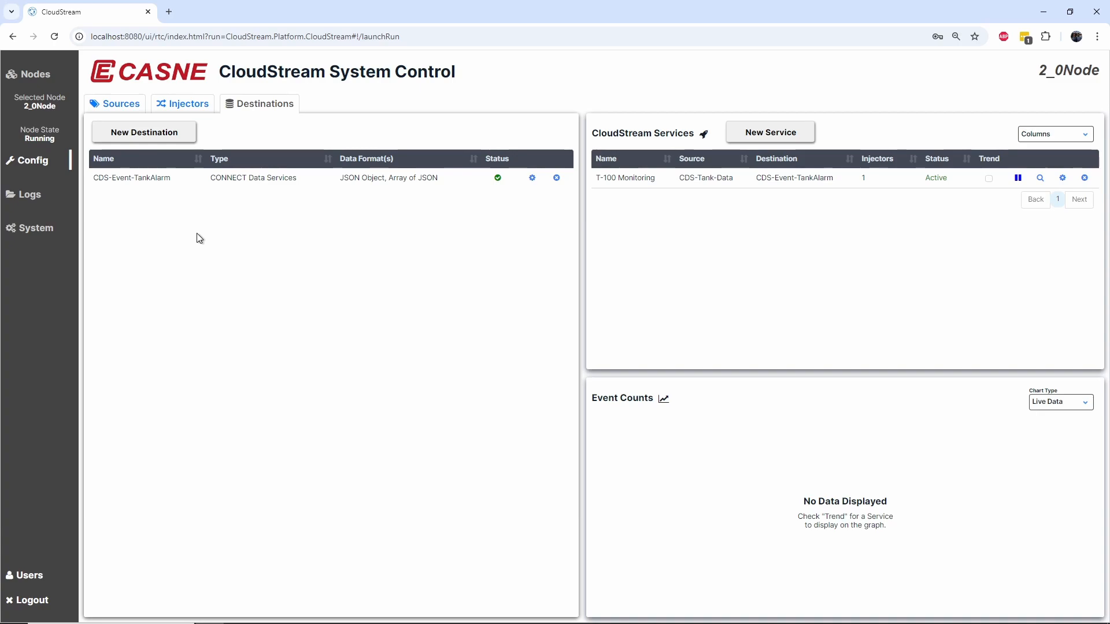
pyautogui.click(532, 178)
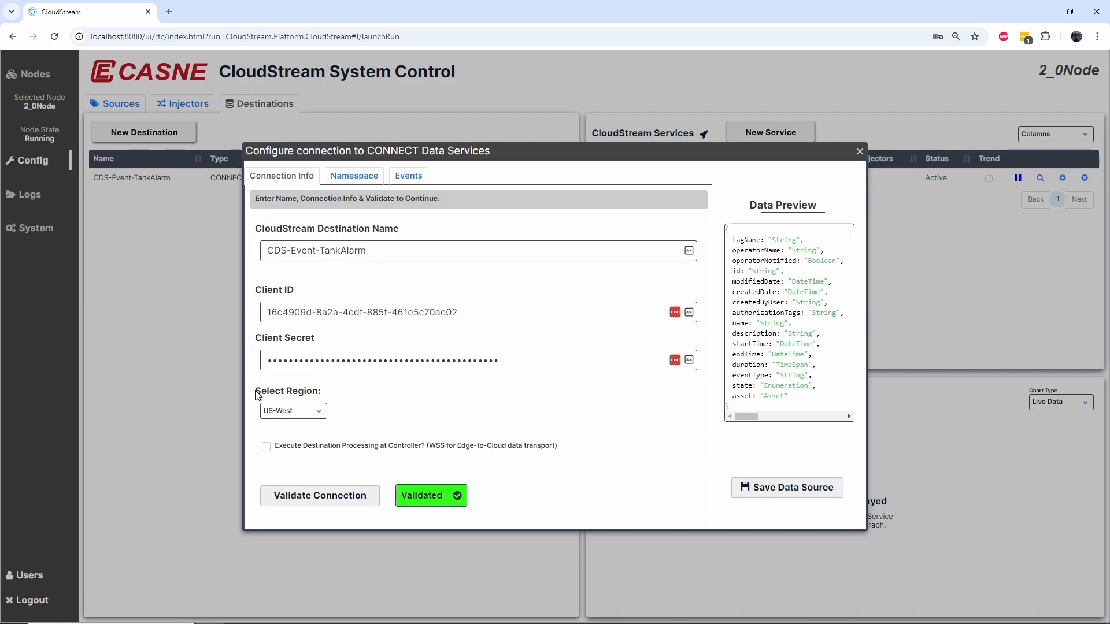
pyautogui.click(356, 176)
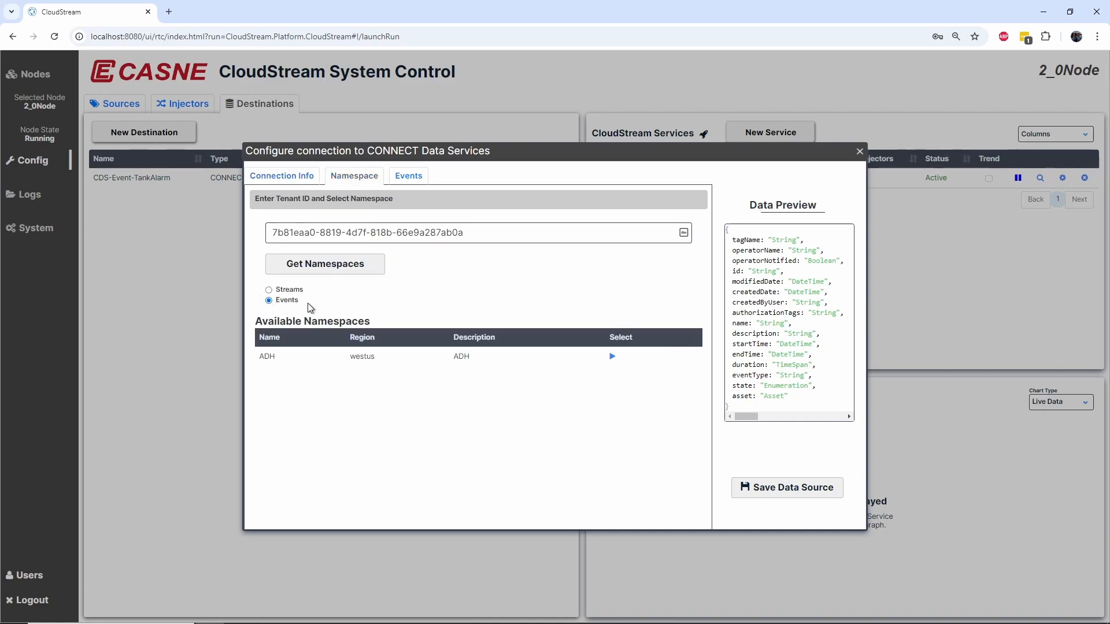
pyautogui.click(414, 179)
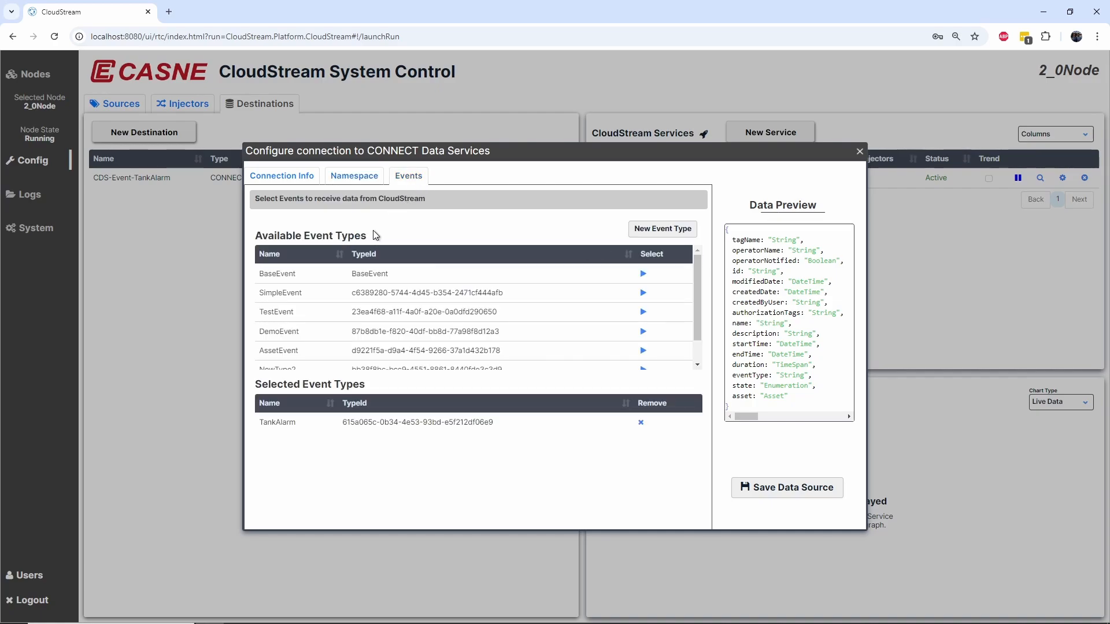
pyautogui.scroll(-1, 414, 326)
pyautogui.scroll(1, 413, 323)
# Examine the new event type form and its default attributes, and return to the destination's event type list
pyautogui.click(660, 230)
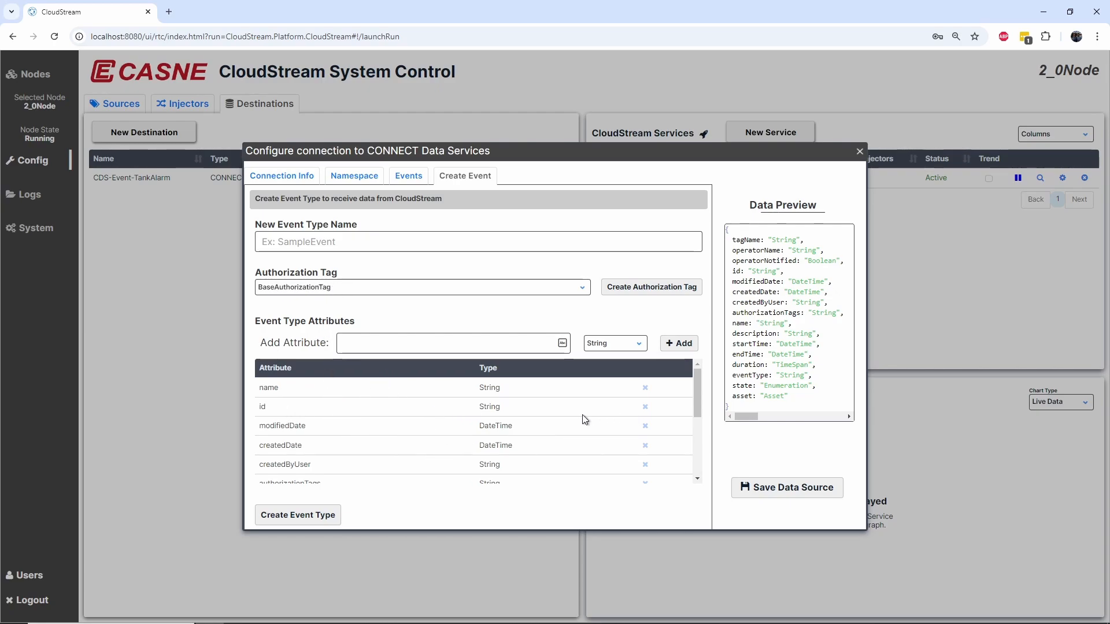
pyautogui.scroll(-3, 574, 423)
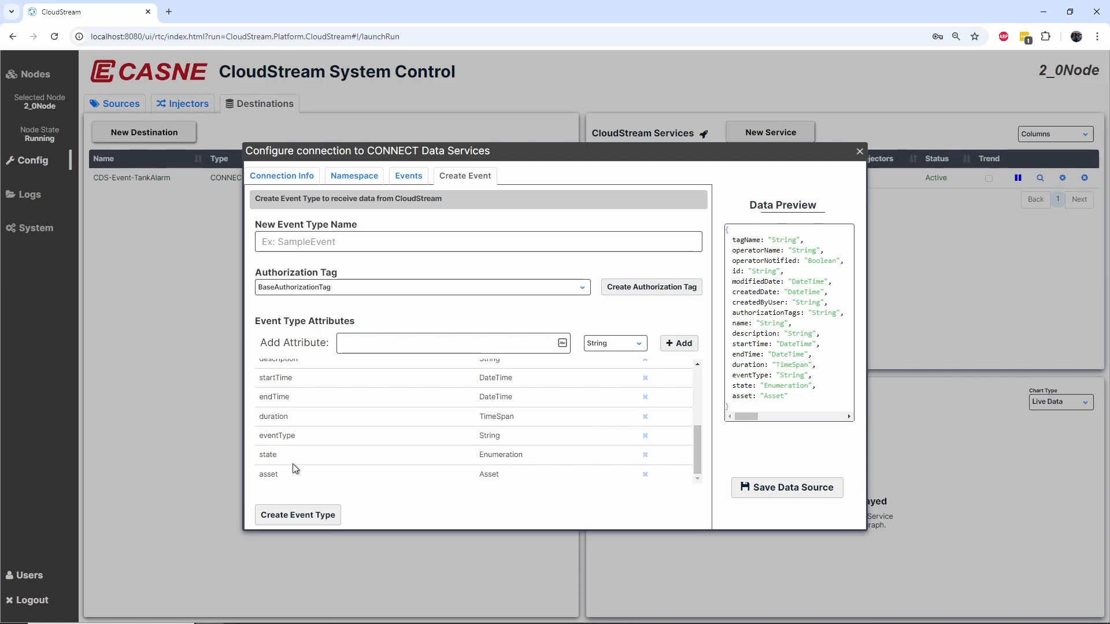
pyautogui.scroll(5, 306, 467)
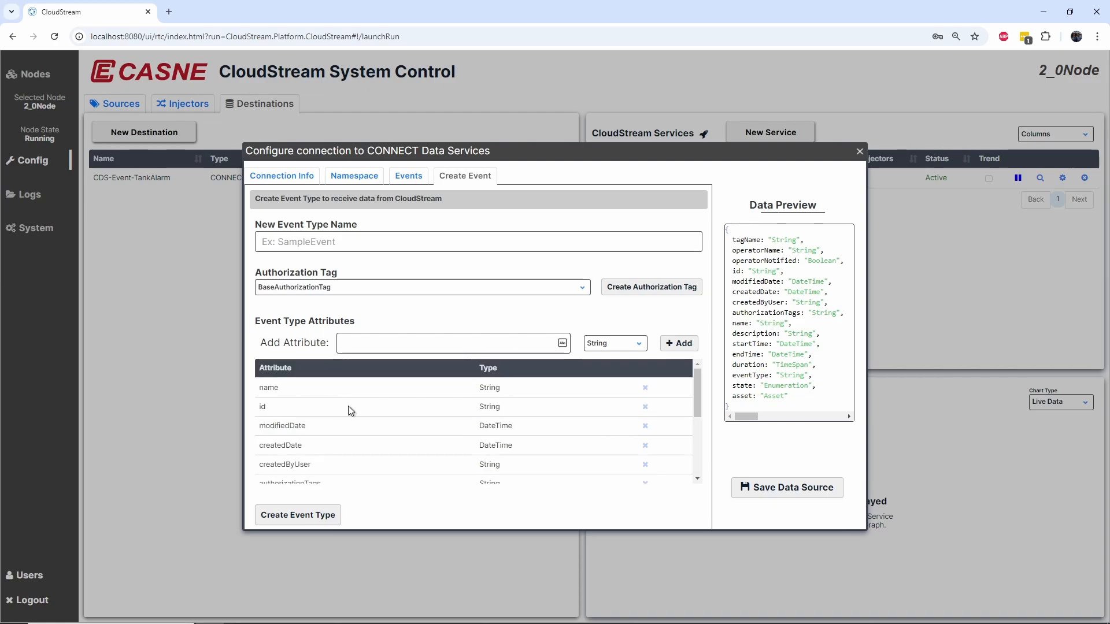
pyautogui.click(410, 177)
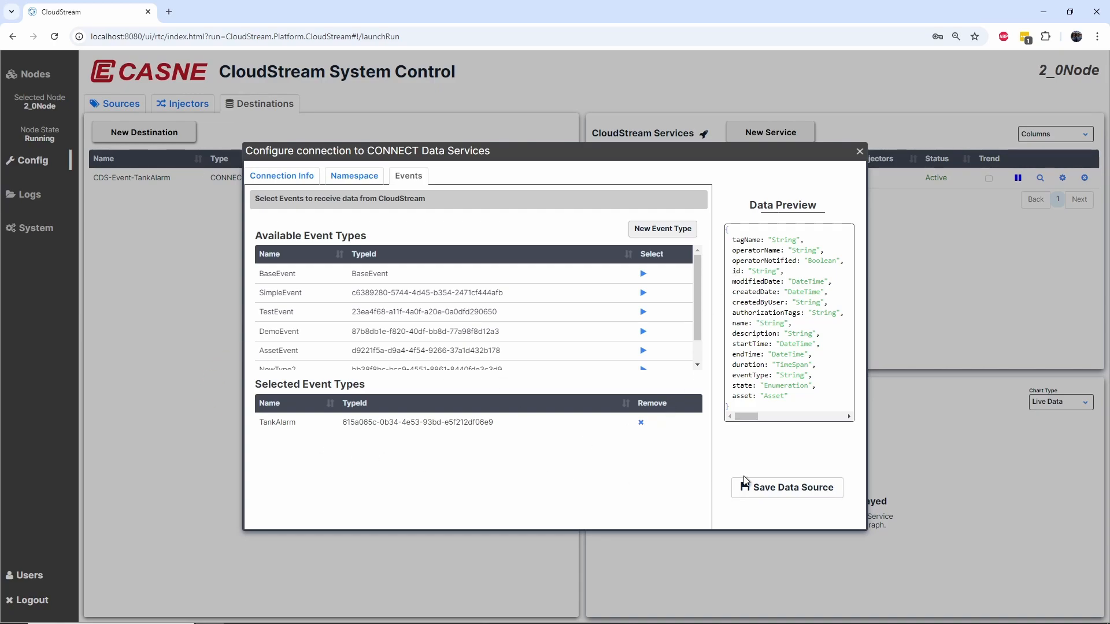
# Save the CDS-Event-TankAlarm destination configuration and close its dialog
pyautogui.click(763, 487)
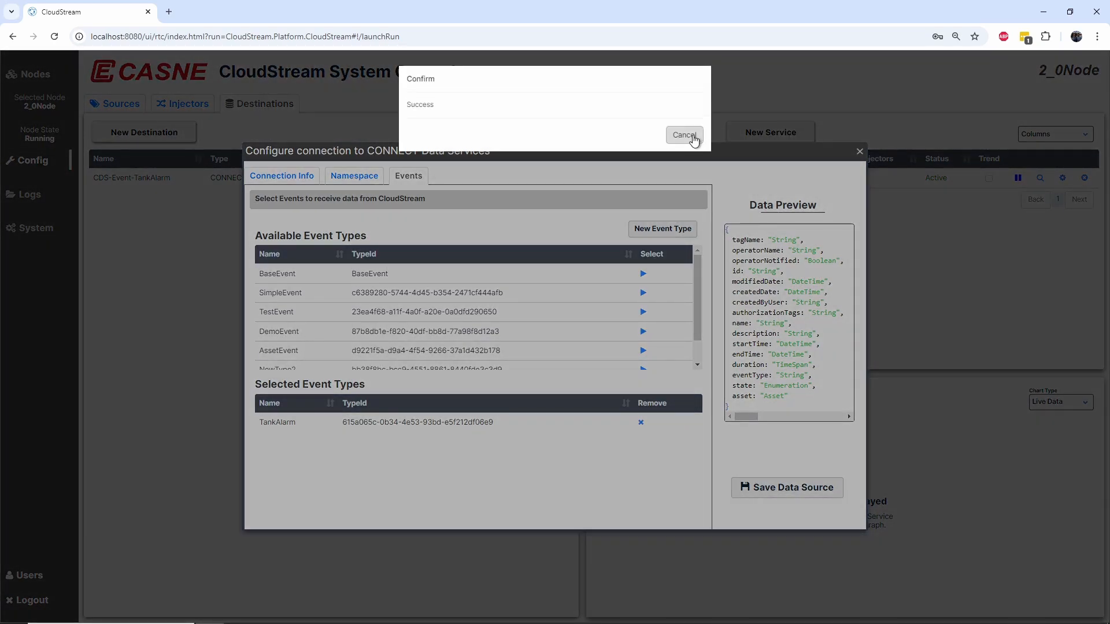
pyautogui.click(685, 134)
pyautogui.click(859, 153)
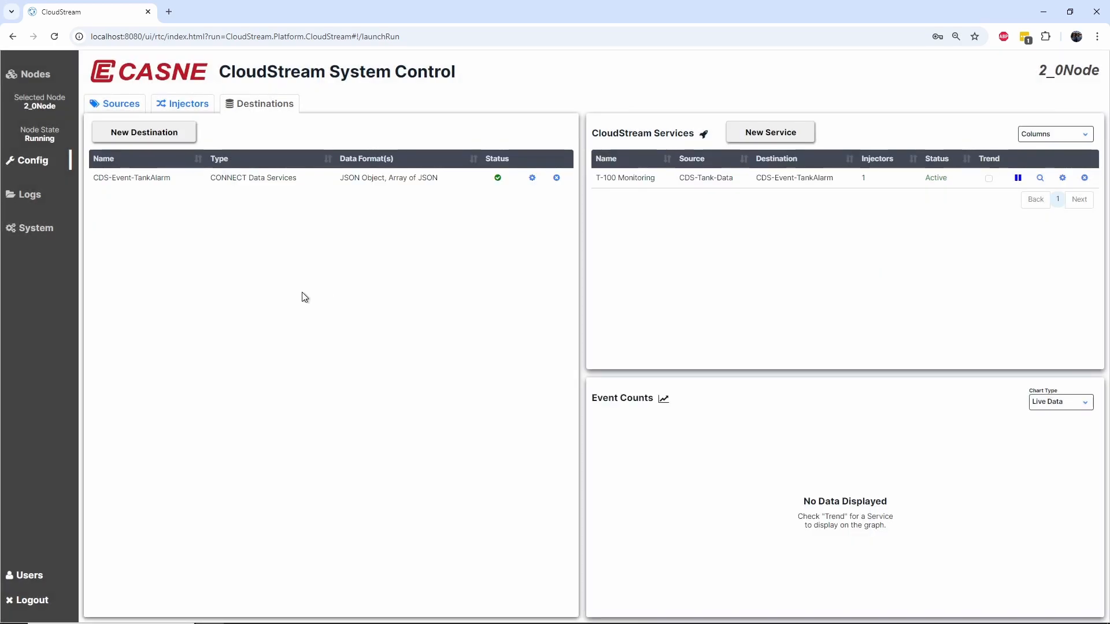
# Examine the example code and the variable settings of a new injector, and close the form without saving
pyautogui.click(191, 99)
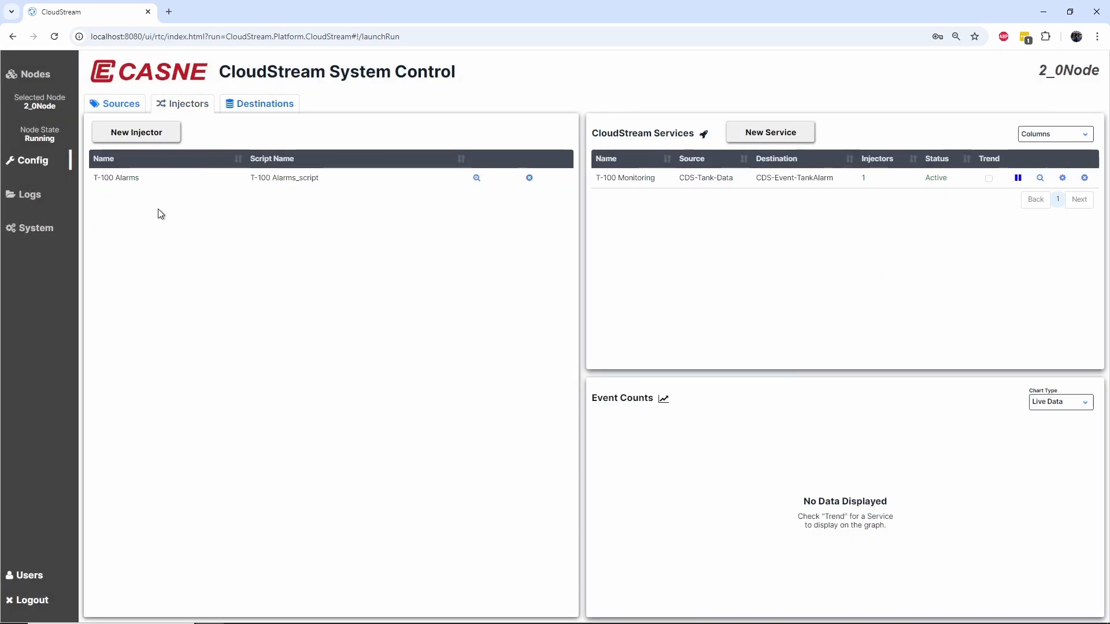
pyautogui.click(145, 141)
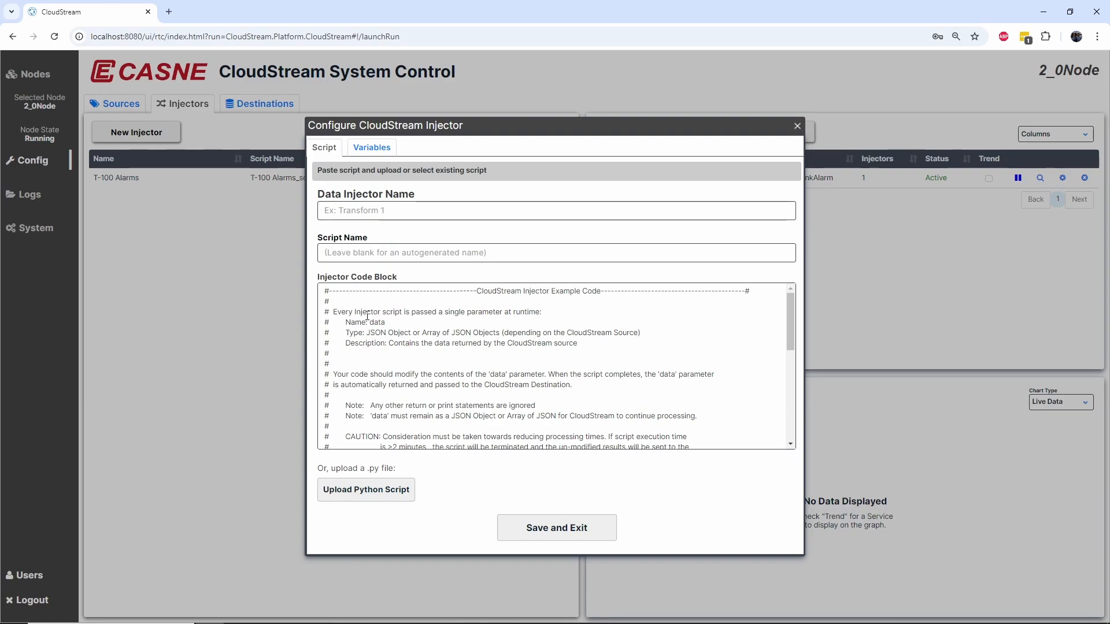
pyautogui.scroll(-5, 362, 308)
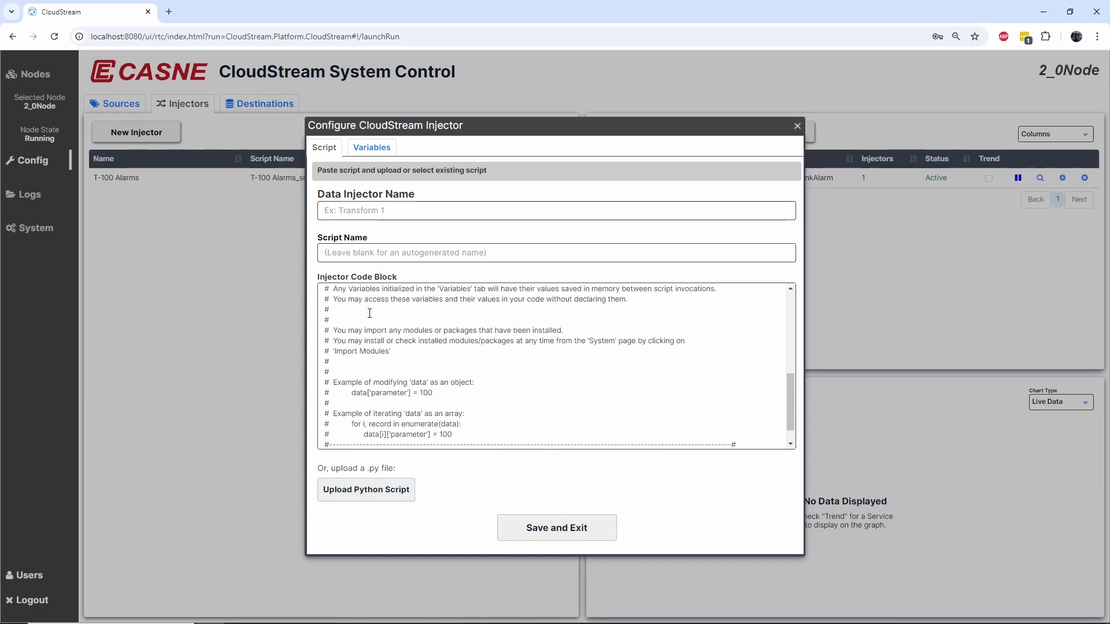
pyautogui.scroll(5, 362, 322)
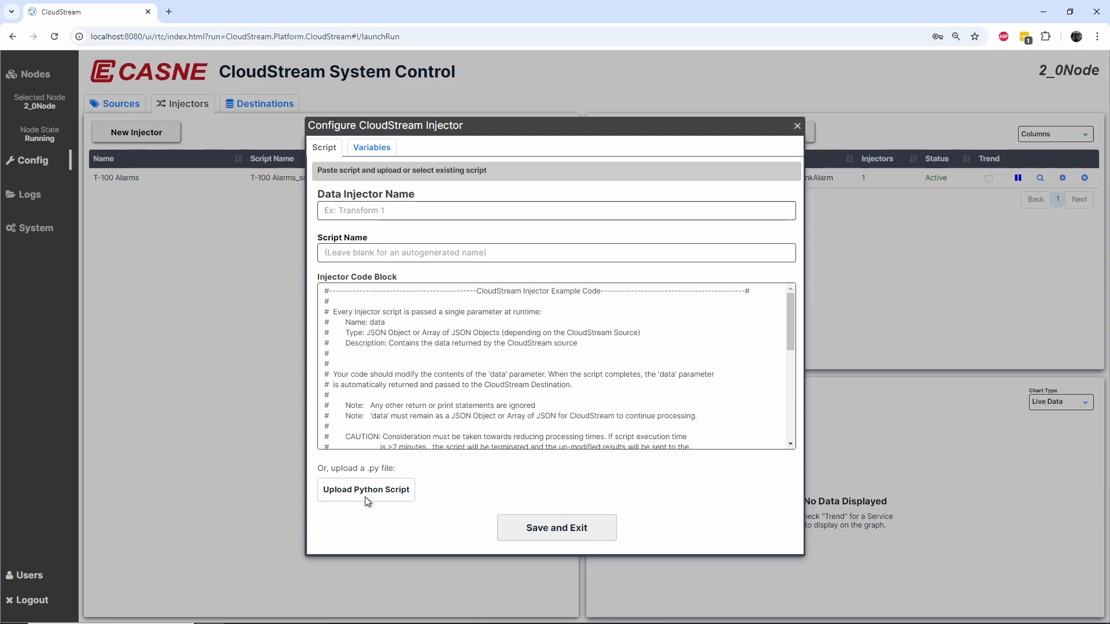
pyautogui.click(372, 150)
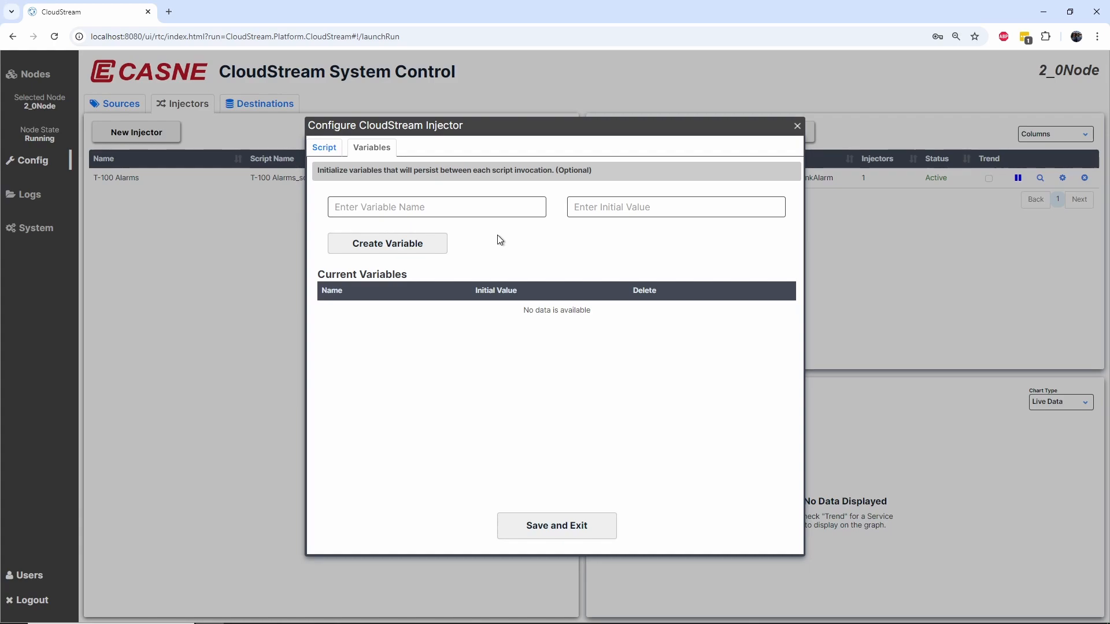
pyautogui.click(797, 127)
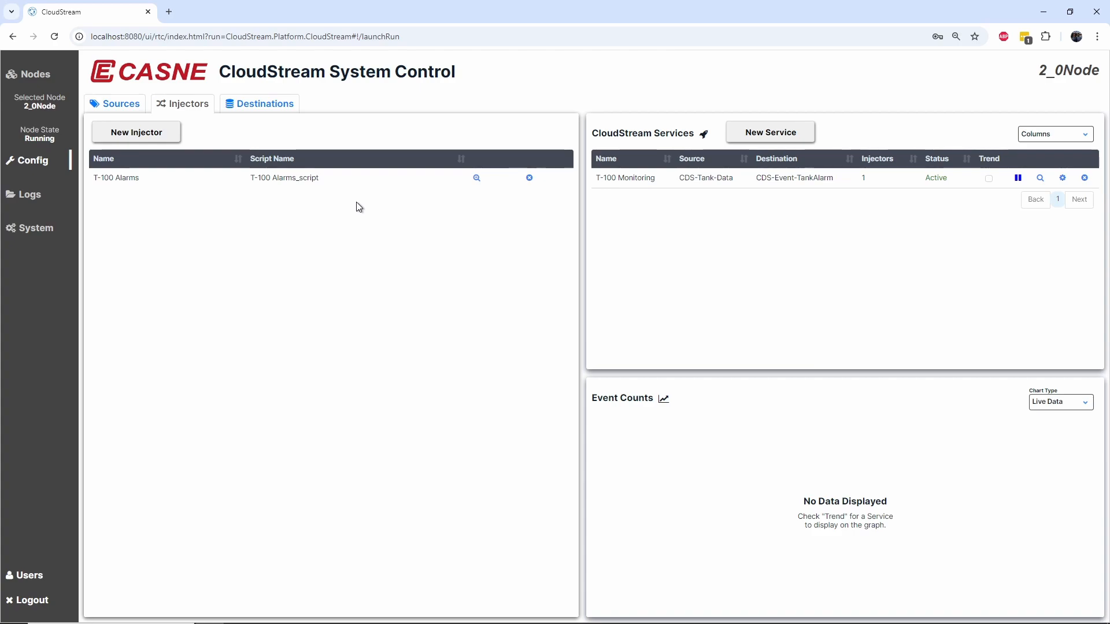
# Switch to Notepad++ to read the Twilio alert script's limits, alarm checks and outgoing event data, and return to CloudStream
pyautogui.hotkey('alt', 'Tab')
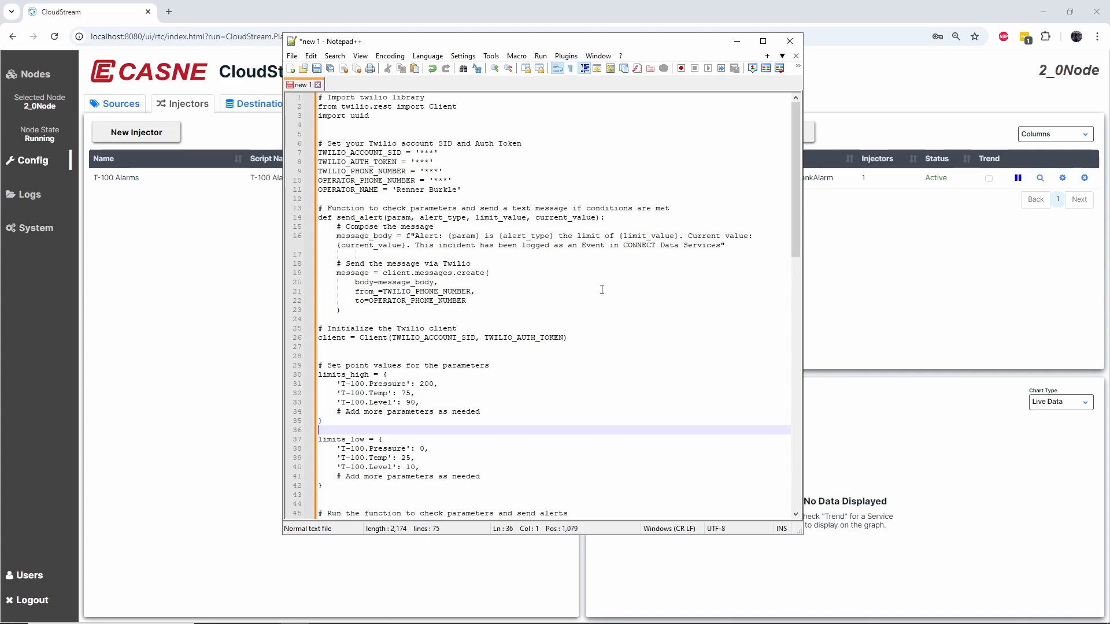
pyautogui.scroll(-3, 601, 288)
pyautogui.scroll(-2, 619, 289)
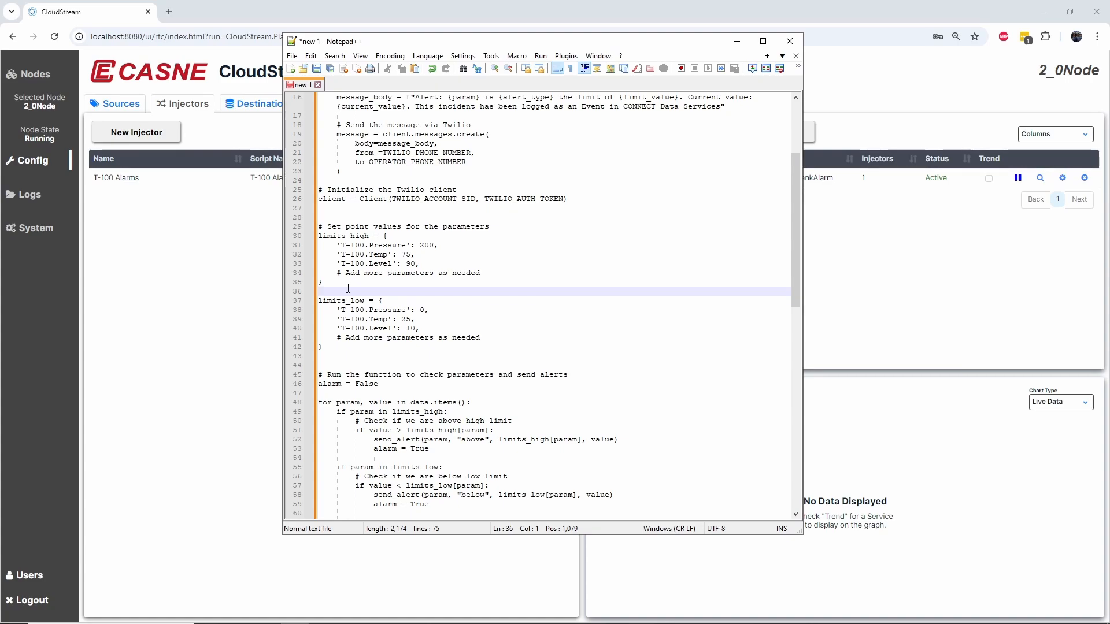
pyautogui.scroll(-7, 565, 310)
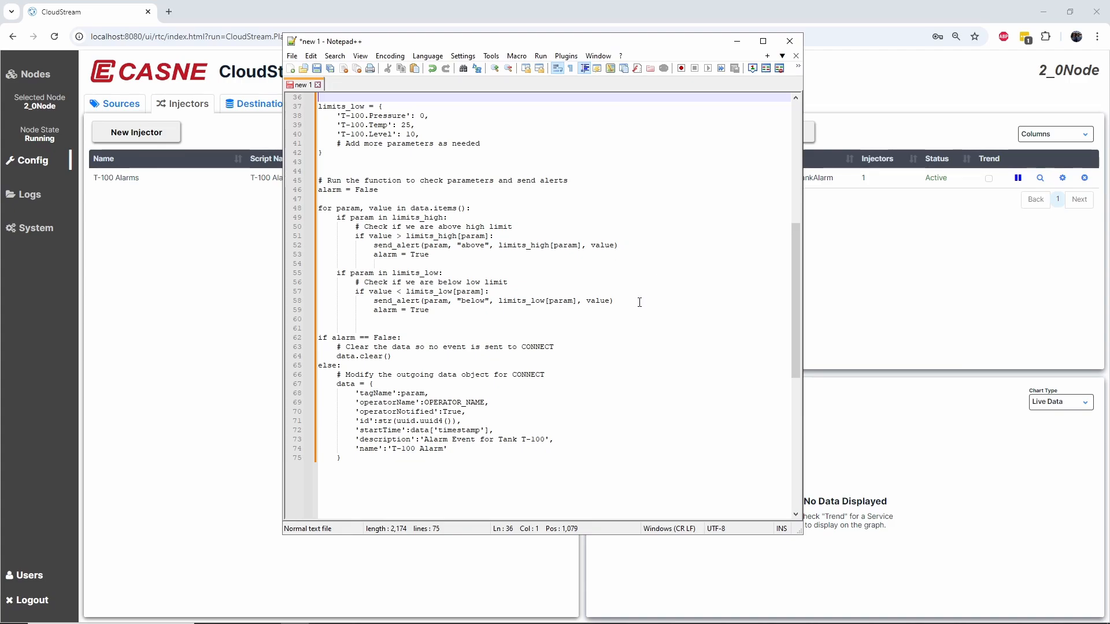
pyautogui.scroll(-1, 642, 312)
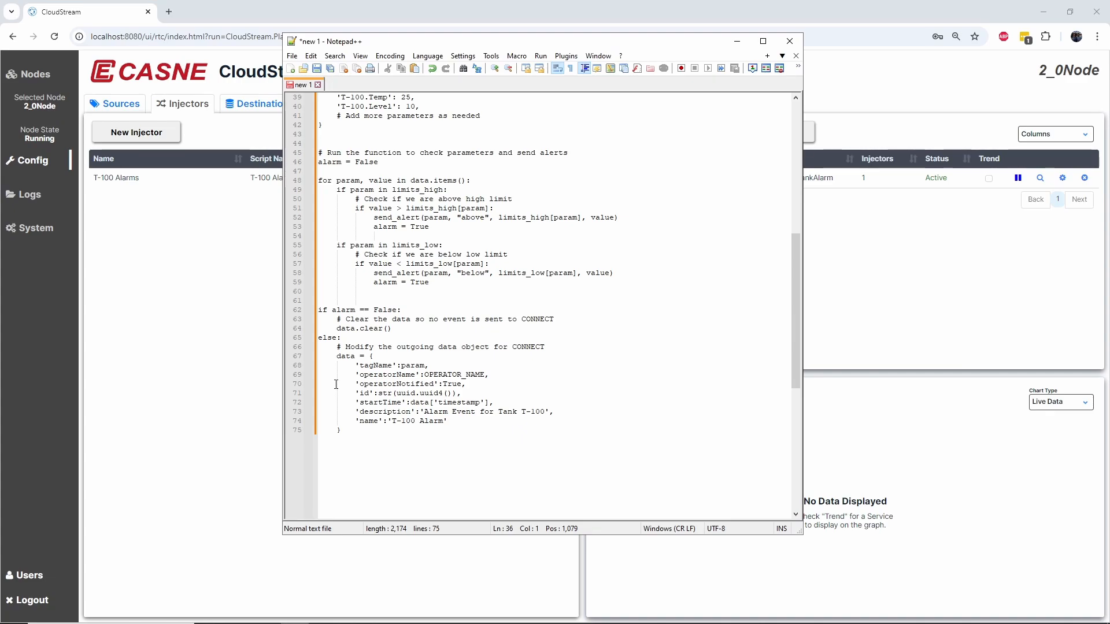
pyautogui.click(230, 327)
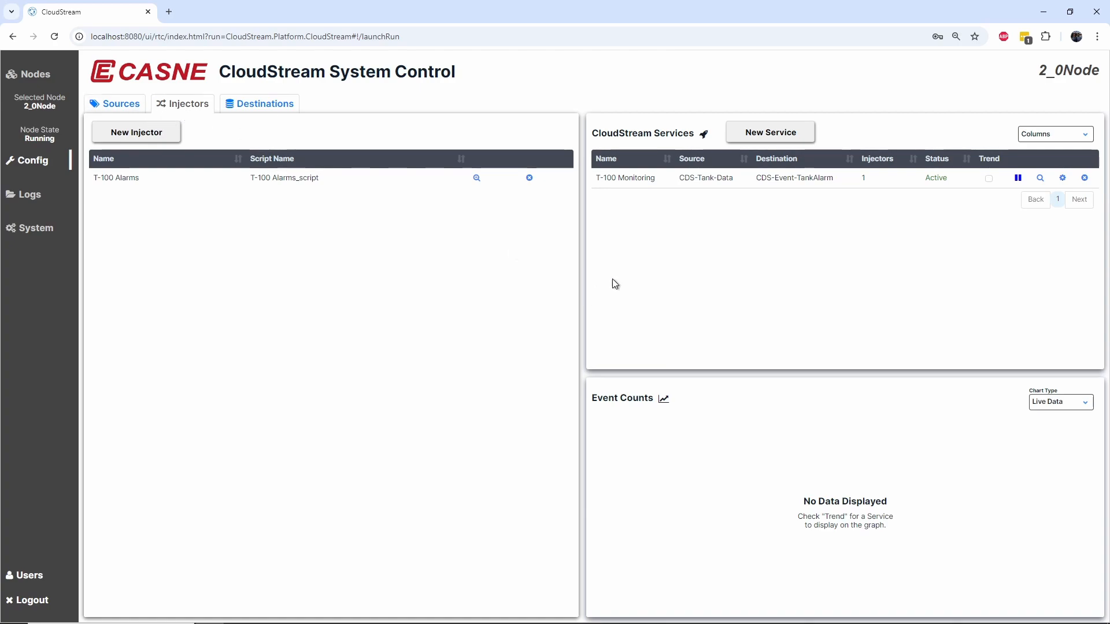
# Fill in a new service with source CDS-Tank-Data, injector T-100 Alarms and destination CDS-Event-TankAlarm, and close the form without creating it
pyautogui.click(762, 138)
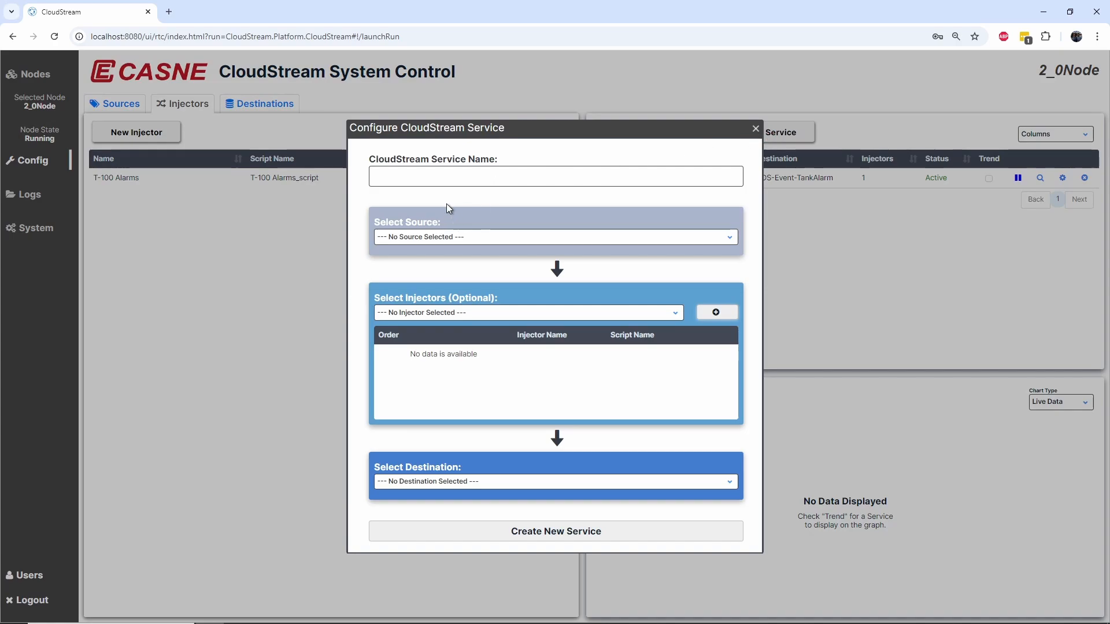
pyautogui.click(423, 237)
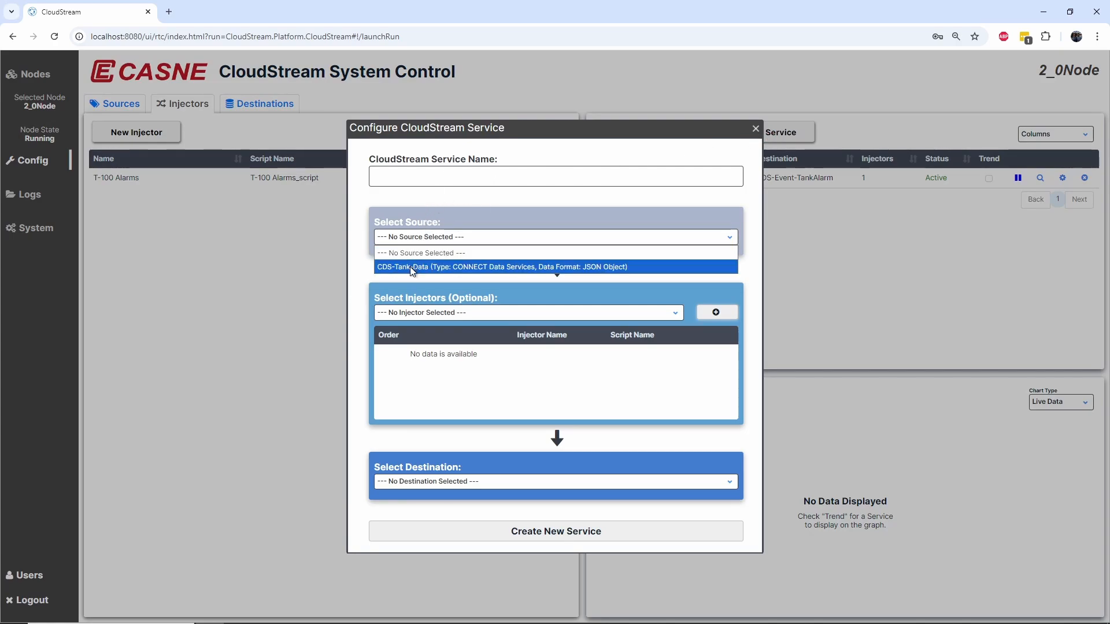
pyautogui.click(422, 264)
pyautogui.click(412, 313)
pyautogui.click(446, 343)
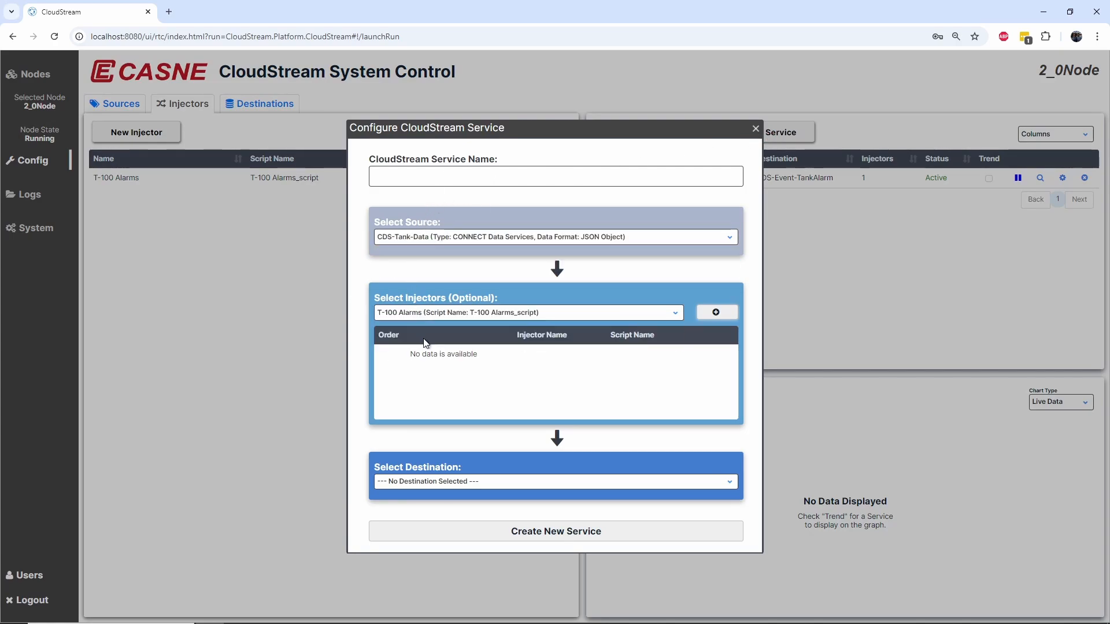
pyautogui.click(720, 312)
pyautogui.click(455, 484)
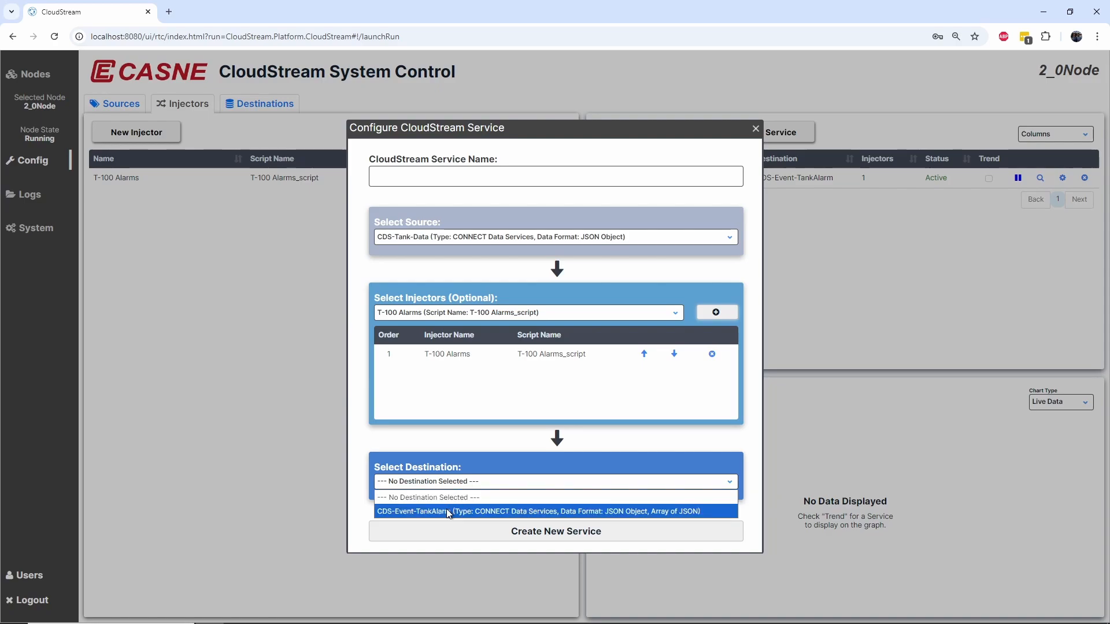
pyautogui.click(446, 509)
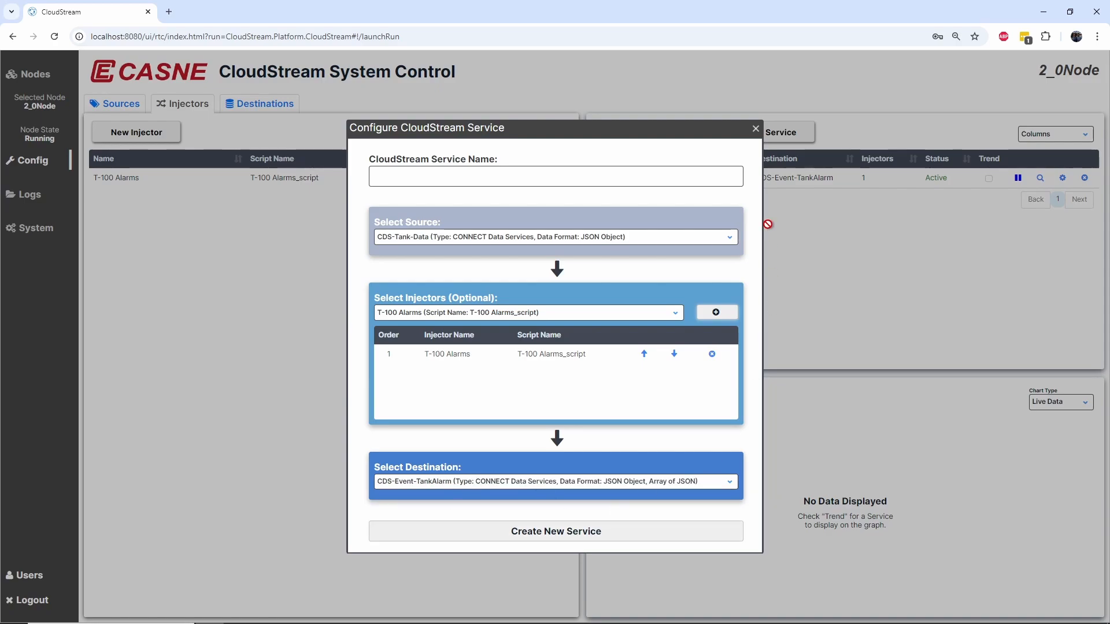
pyautogui.click(755, 128)
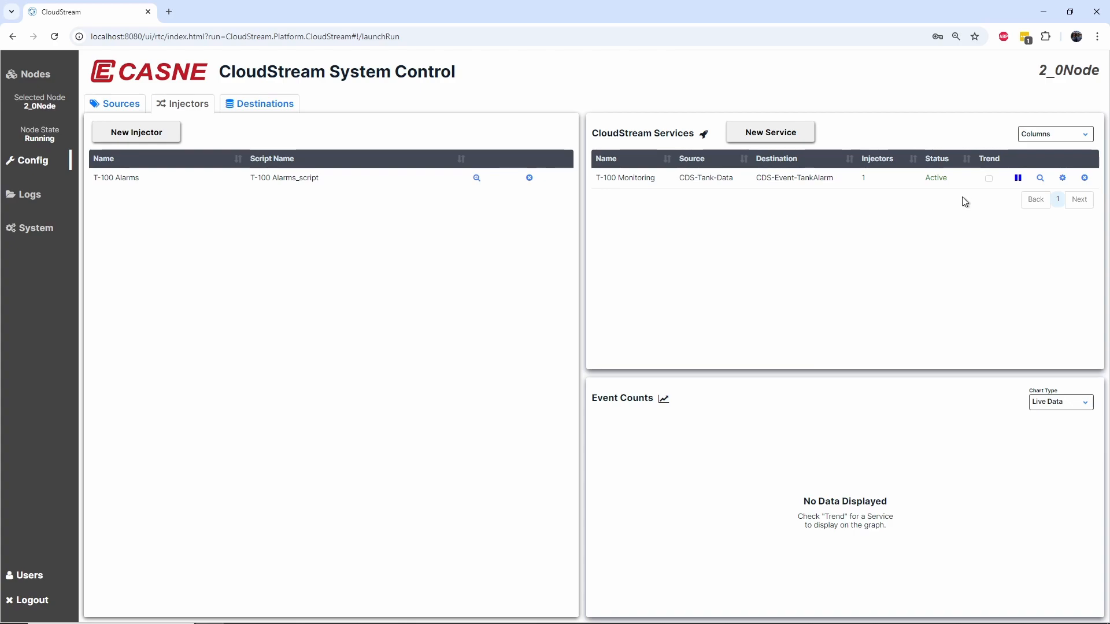
# Enable the event count trend for the T-100 Monitoring service and open its live data view
pyautogui.click(989, 178)
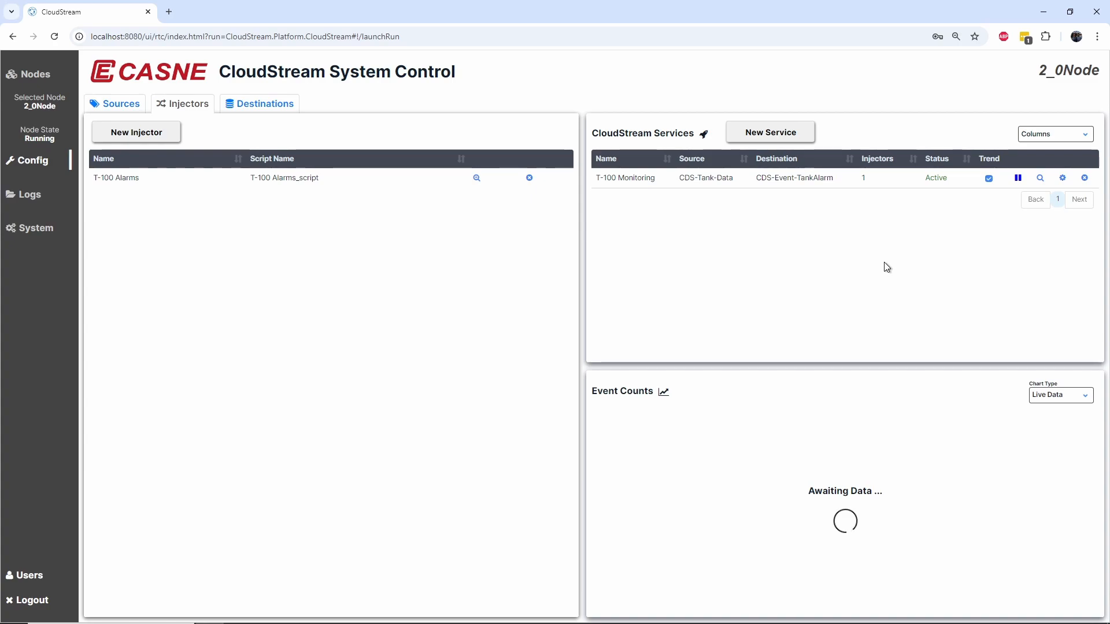
pyautogui.click(1040, 178)
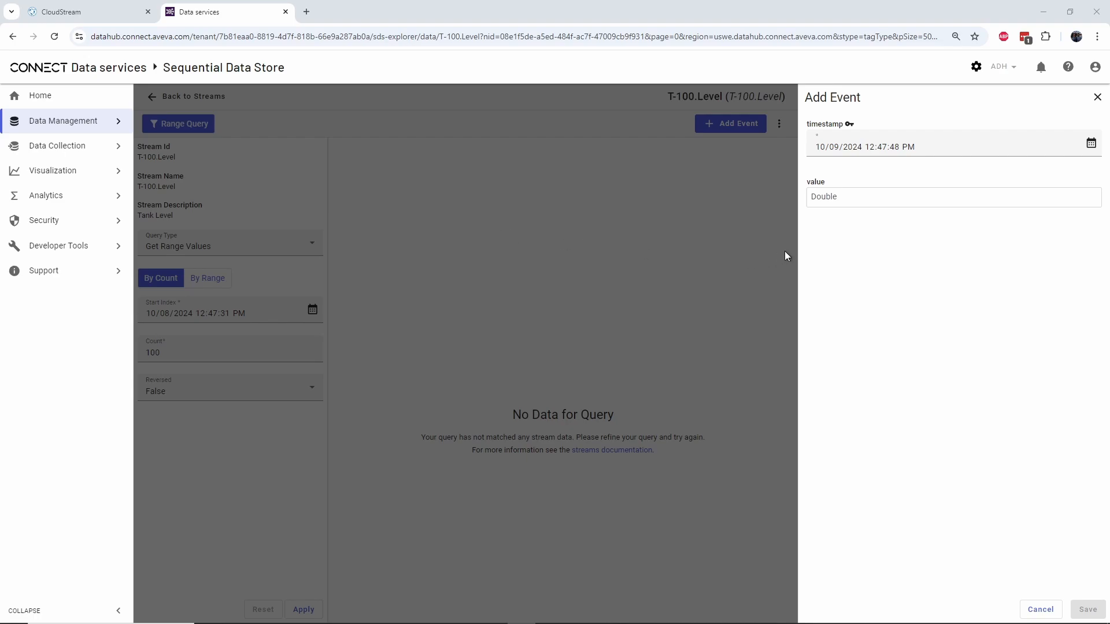
# Save a new event with value 95 to the T-100.Level stream, and return to CloudStream's live data view
pyautogui.click(827, 199)
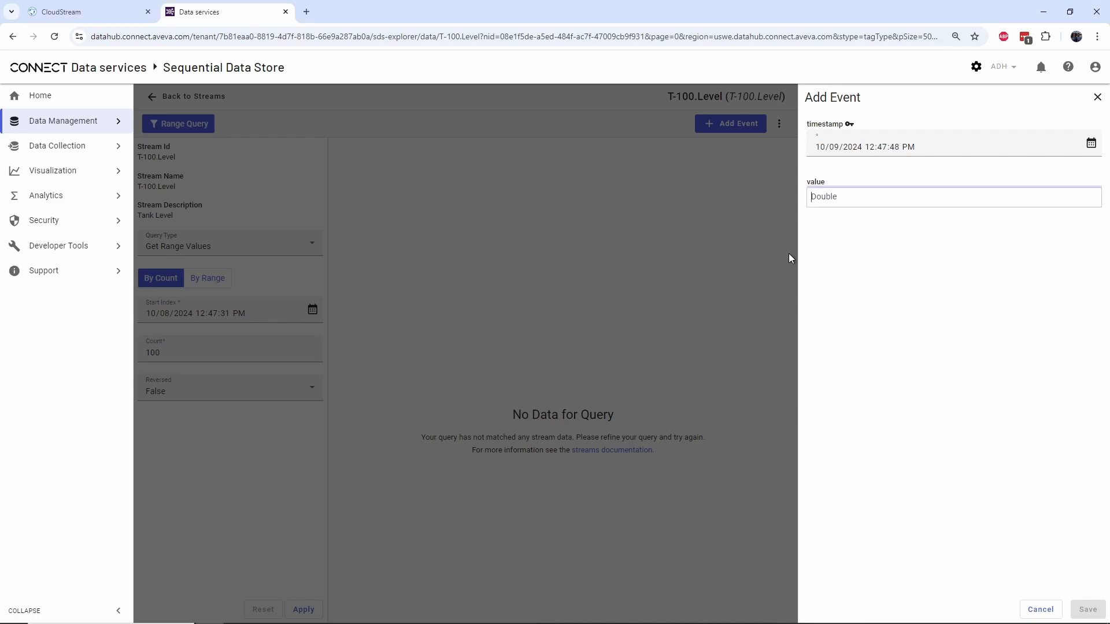
pyautogui.write('95')
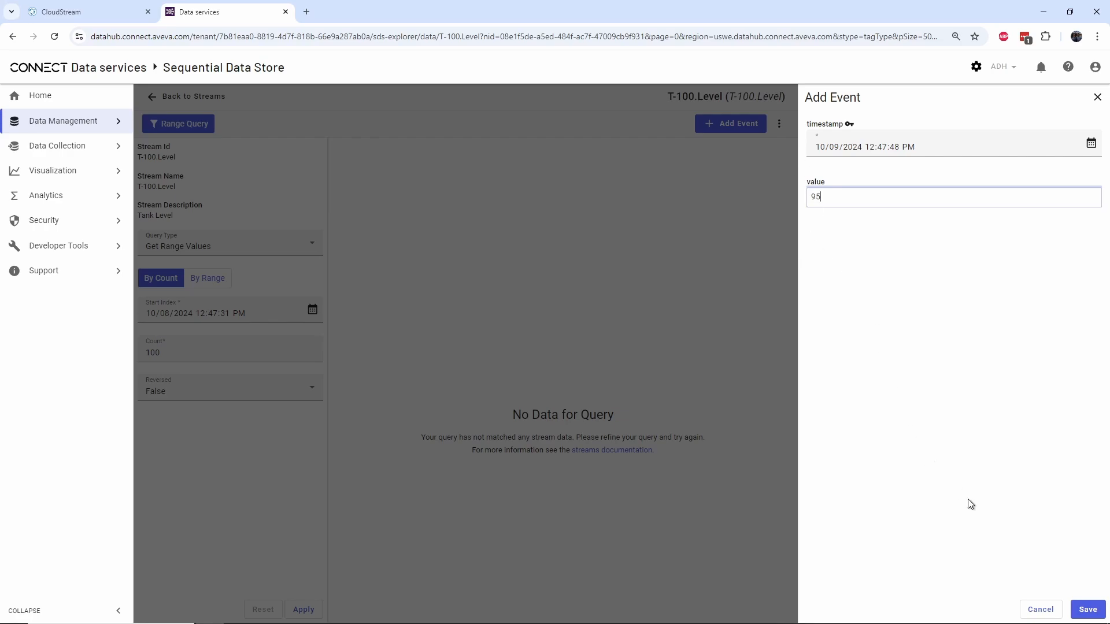
pyautogui.click(1088, 610)
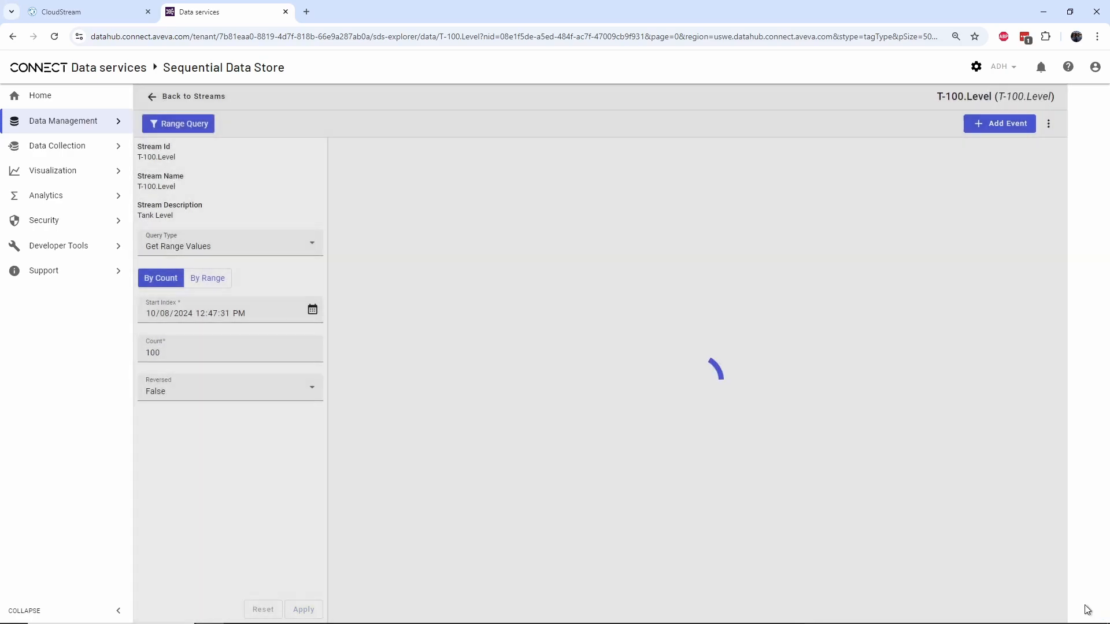
pyautogui.click(42, 7)
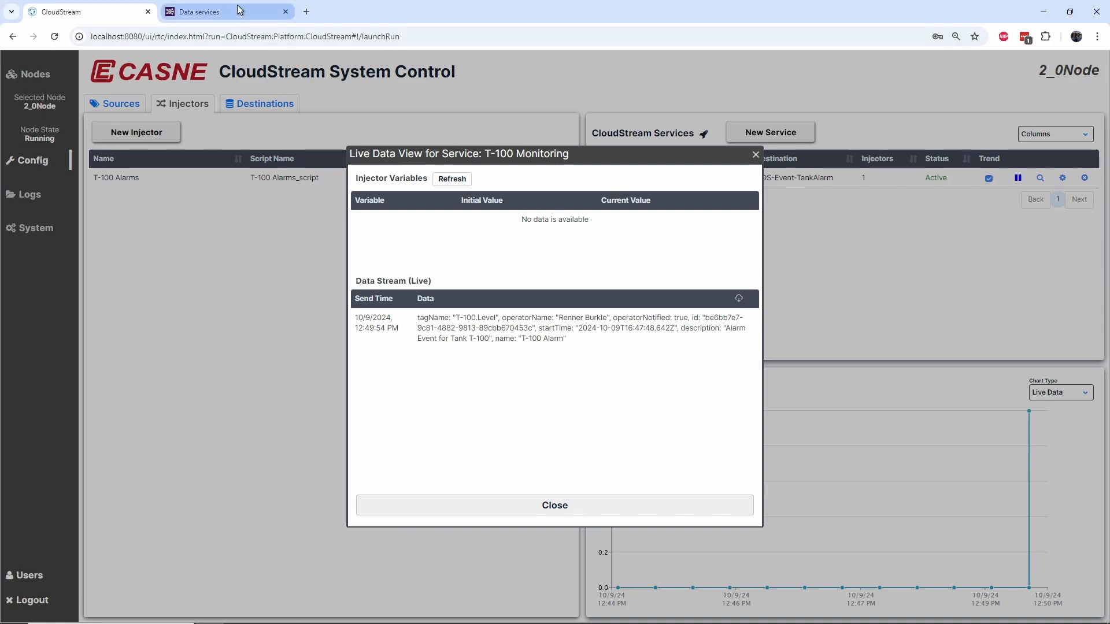
# Switch to CONNECT Data Services and add an event with value 0 to the T-100.Level stream
pyautogui.click(238, 10)
pyautogui.click(1052, 119)
pyautogui.click(854, 197)
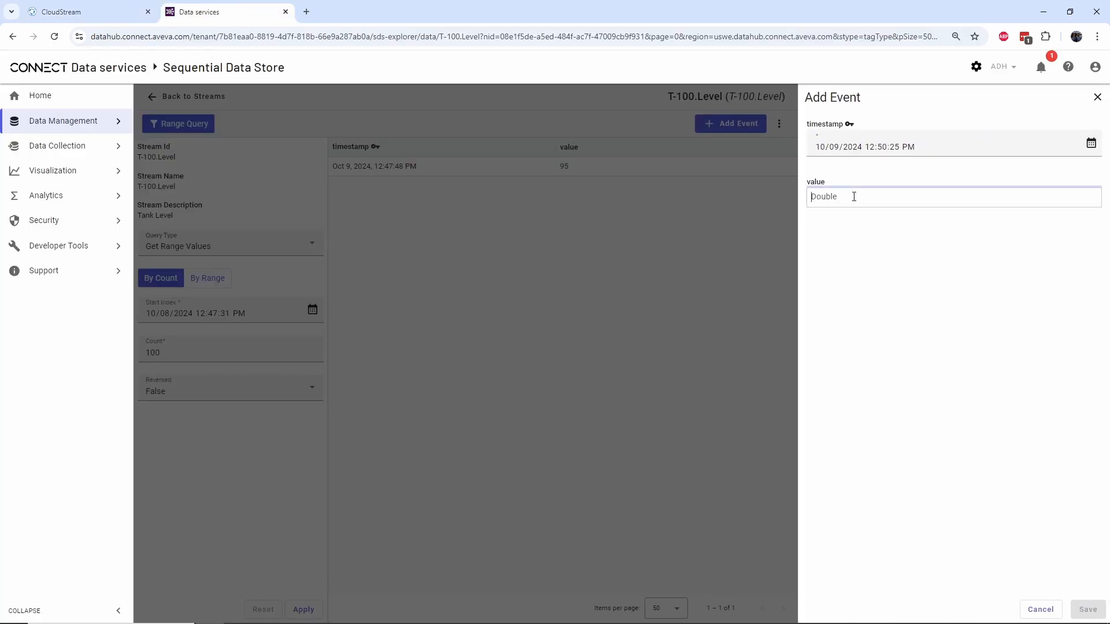
pyautogui.write('0')
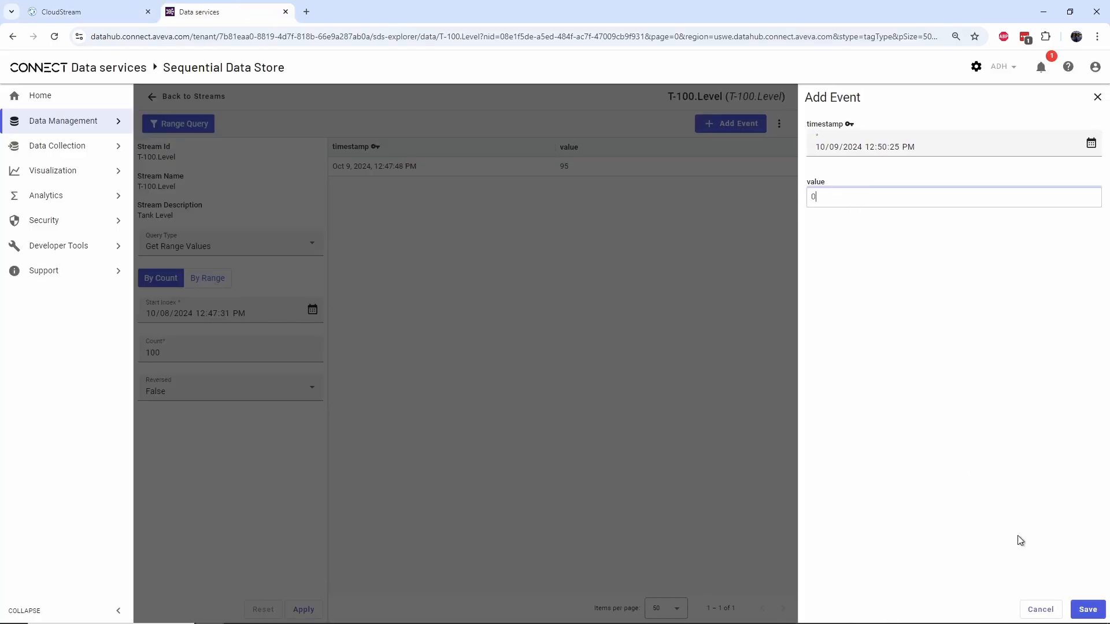
pyautogui.click(1089, 610)
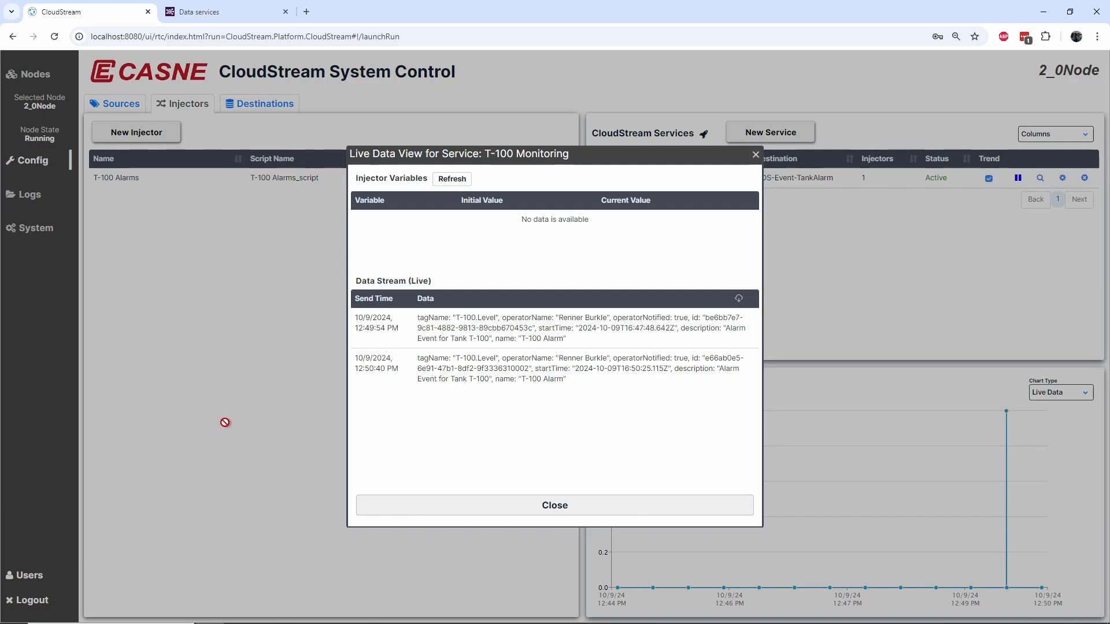
# Add an event with value 50 to the T-100.Level stream in CONNECT Data Services, and return to CloudStream's live data view
pyautogui.click(246, 12)
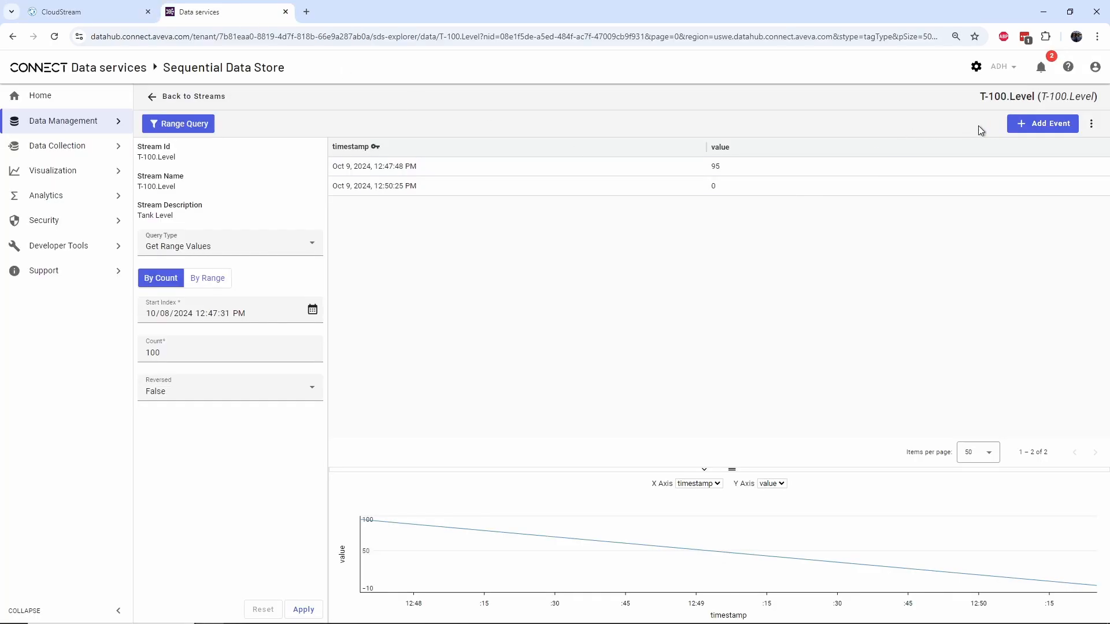
pyautogui.click(1019, 123)
pyautogui.click(875, 191)
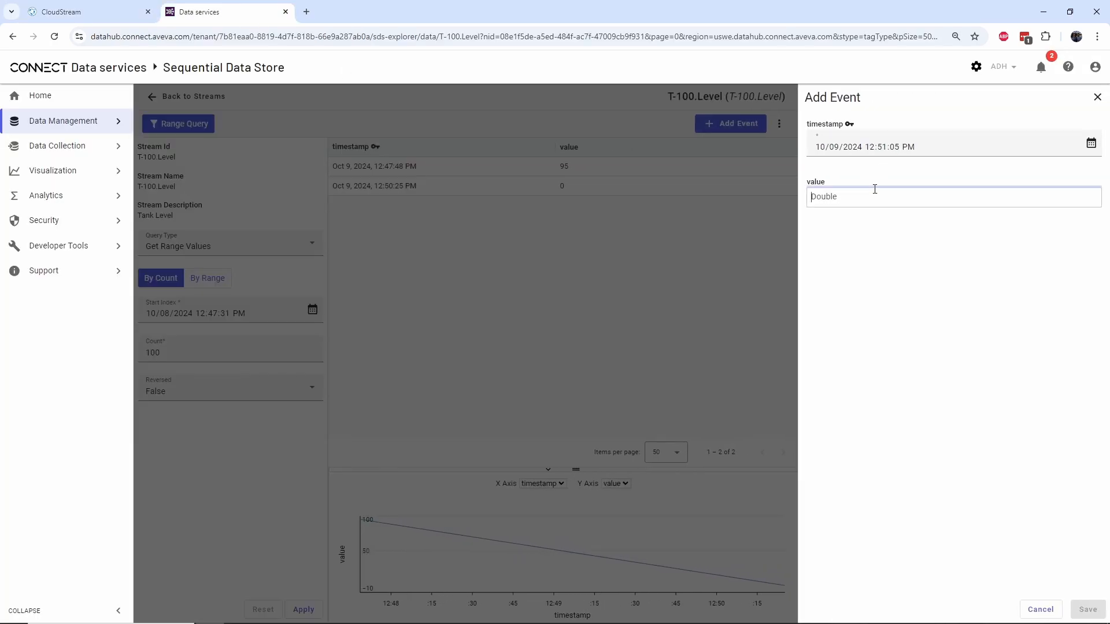
pyautogui.write('50')
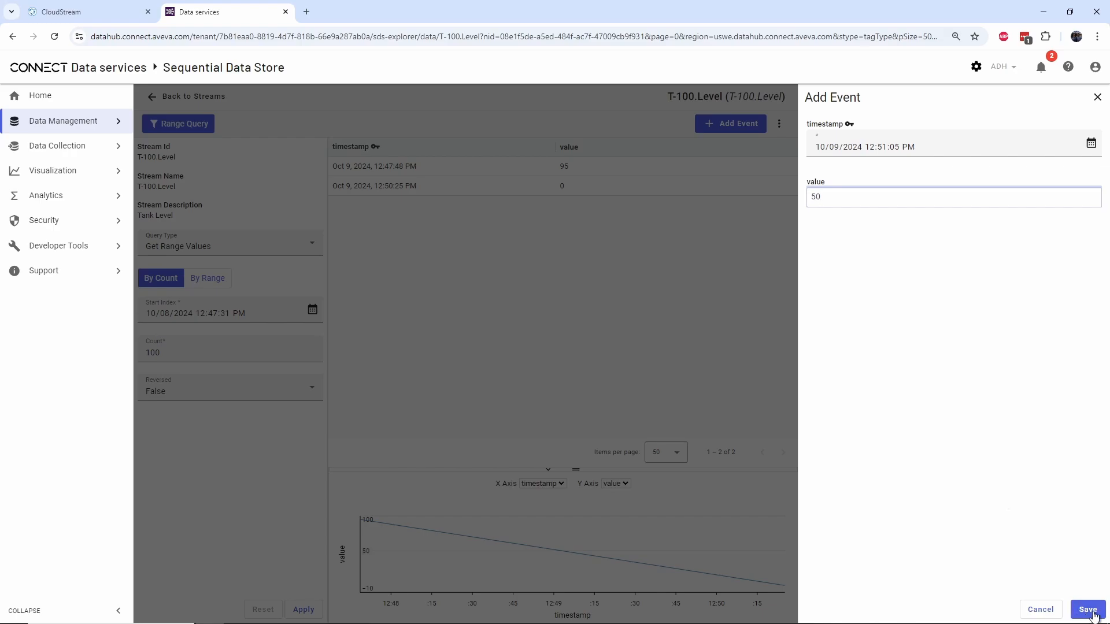
pyautogui.click(1082, 609)
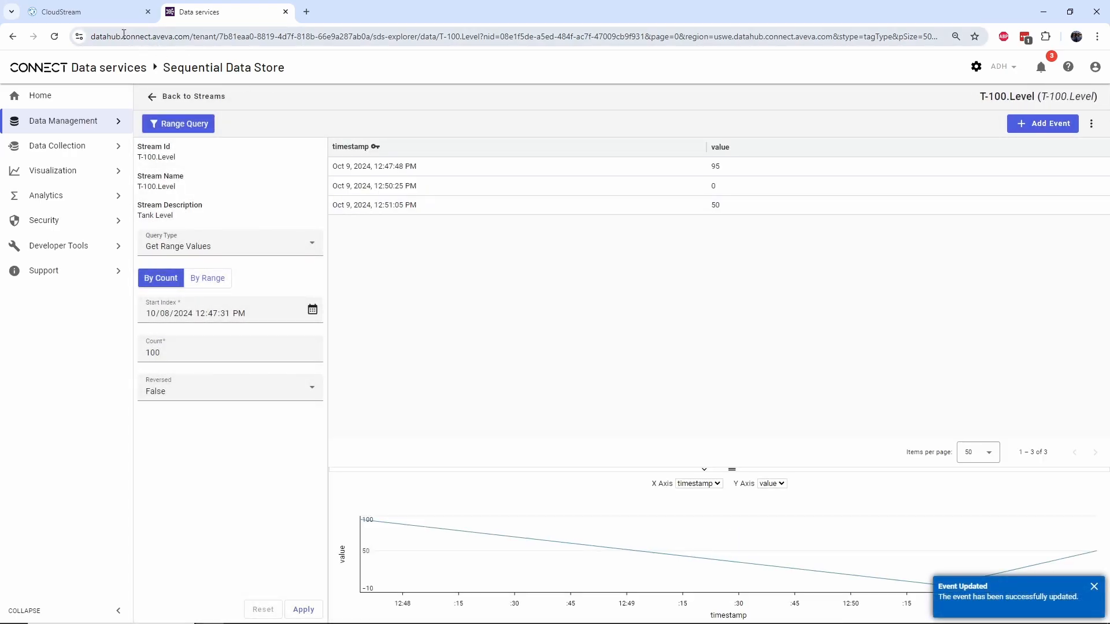
pyautogui.click(102, 15)
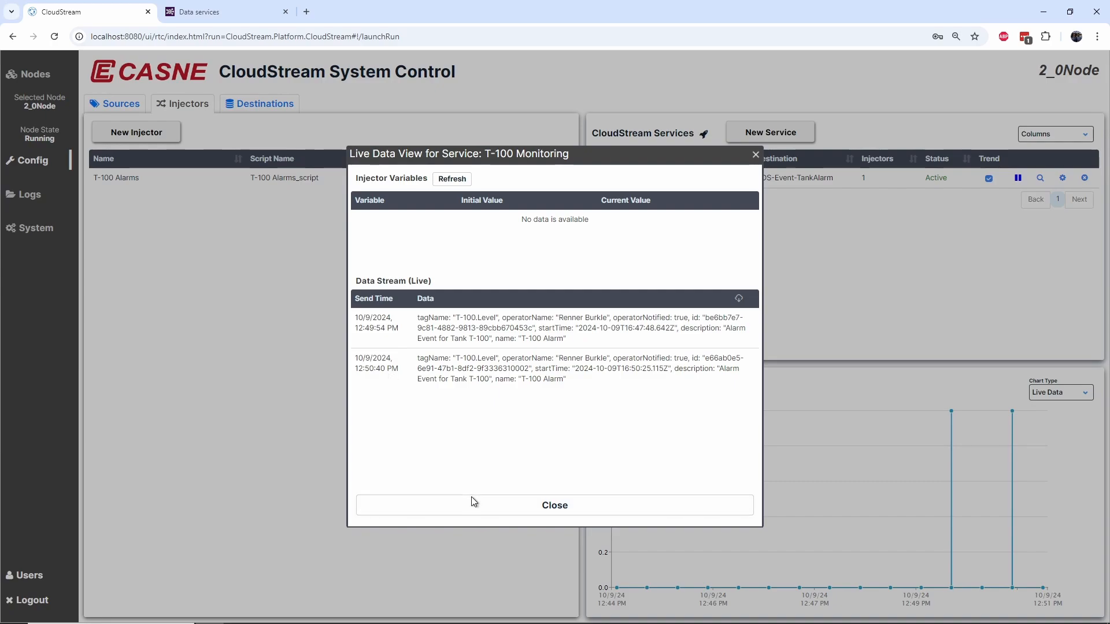
# Switch to the CONNECT GraphQL Console and run the queryTankAlarm request for events starting from 2024-10-08T16:52:32Z
pyautogui.hotkey('ctrl', 'Tab')
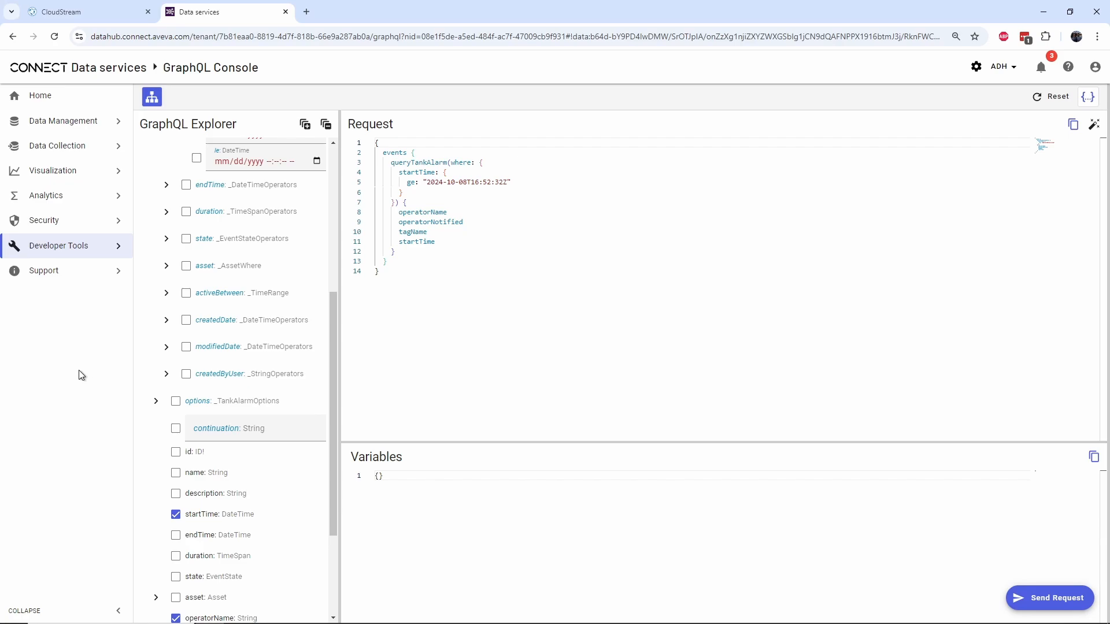
pyautogui.click(1062, 595)
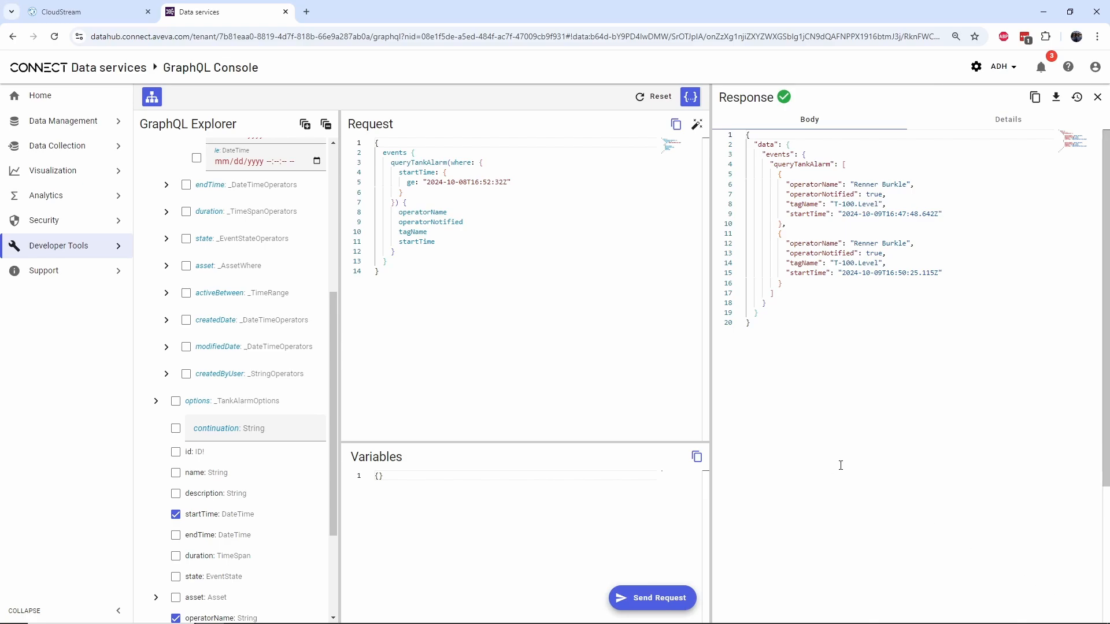